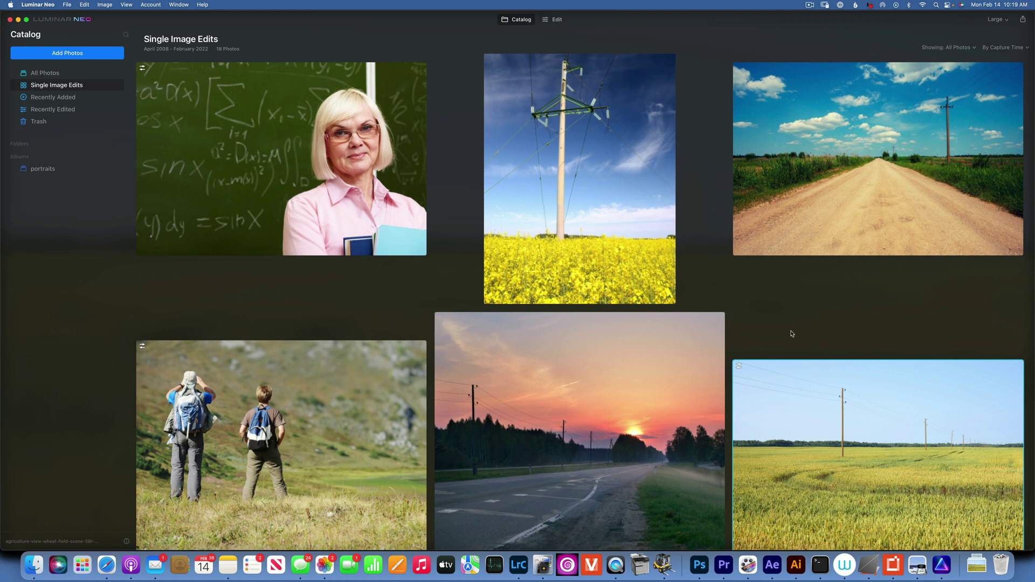
- Open the wheat-field photo in the Edit workspace and expand the Erase tool at brush radius 20
{"action": "scroll", "coordinate": [790, 335], "scroll_direction": "down", "scroll_amount": 3}
{"action": "scroll", "coordinate": [791, 334], "scroll_direction": "up", "scroll_amount": 10}
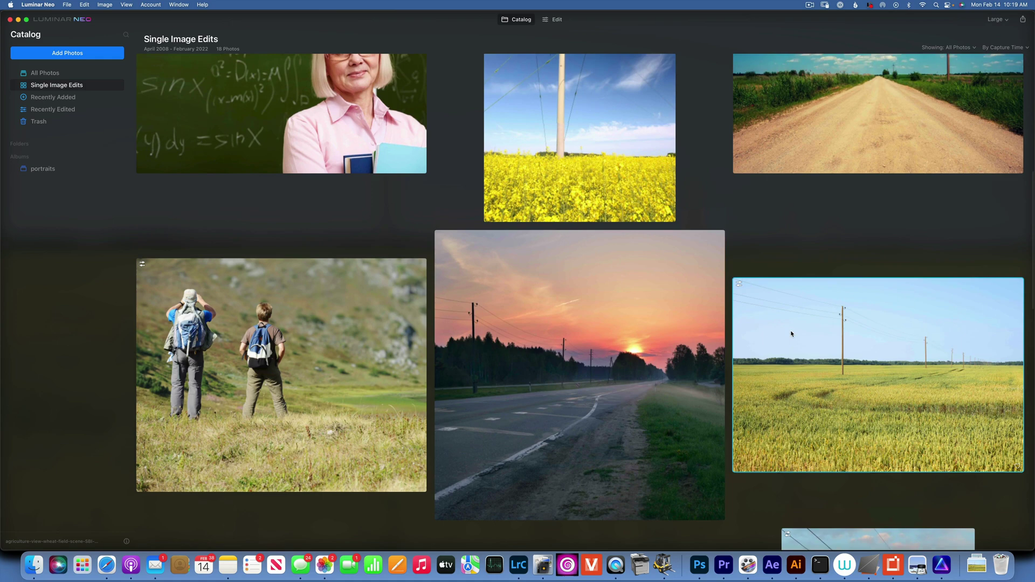
{"action": "left_click", "coordinate": [557, 20]}
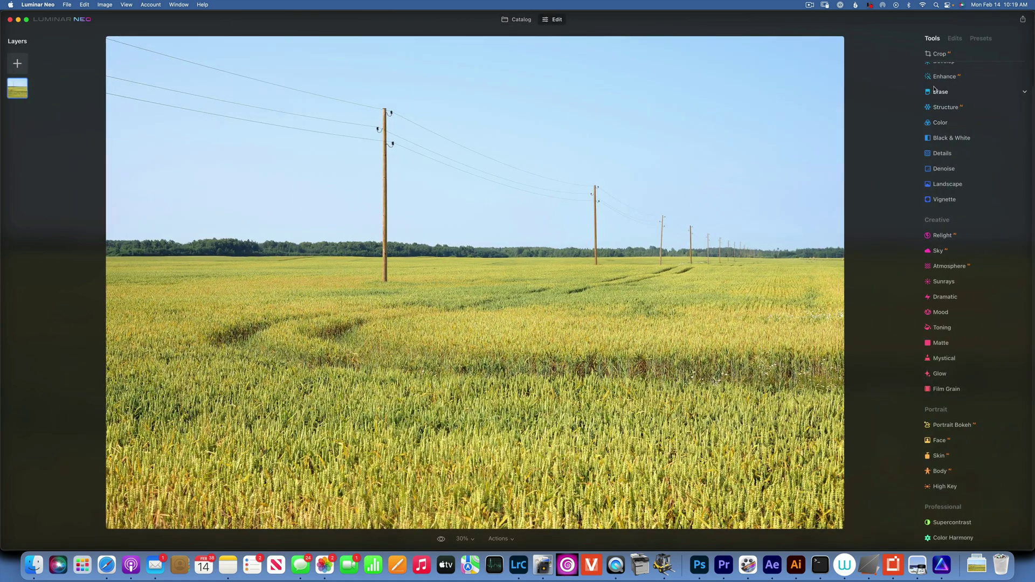
{"action": "left_click", "coordinate": [1026, 93]}
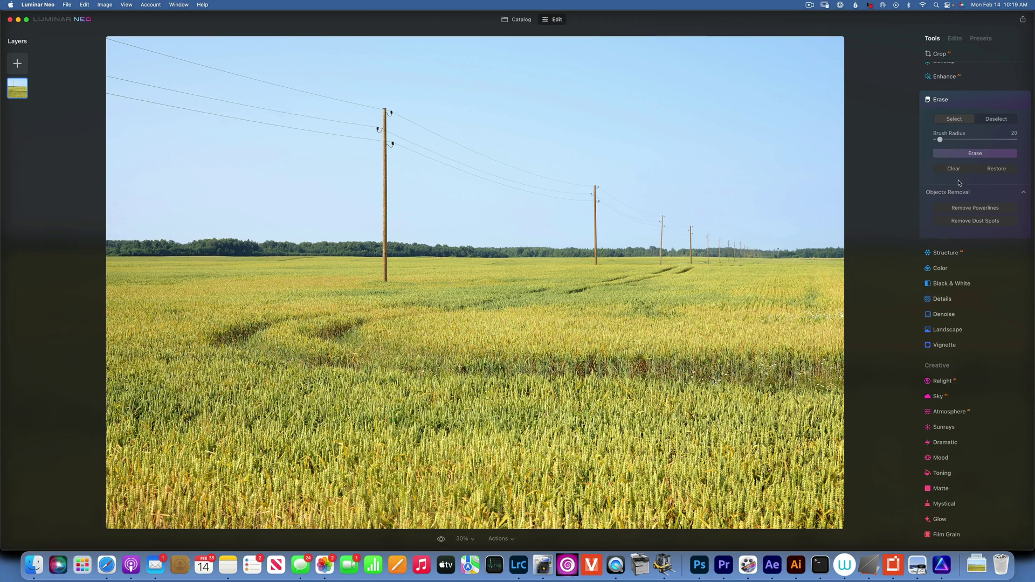
- Open the snowy pylon photo from the catalog for editing and apply Erase's Remove Powerlines
{"action": "left_click", "coordinate": [519, 21]}
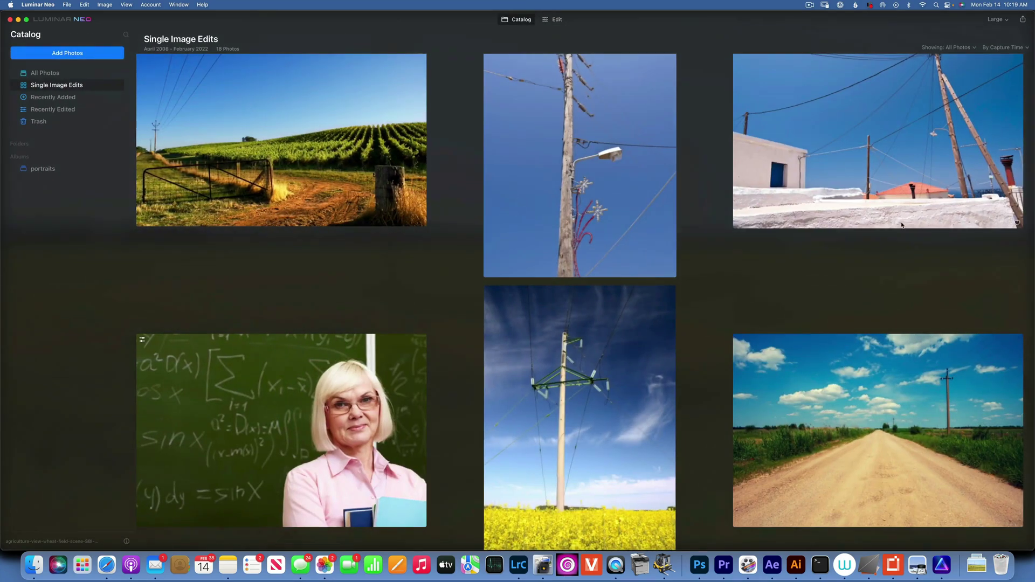
{"action": "scroll", "coordinate": [901, 222], "scroll_direction": "down", "scroll_amount": 10}
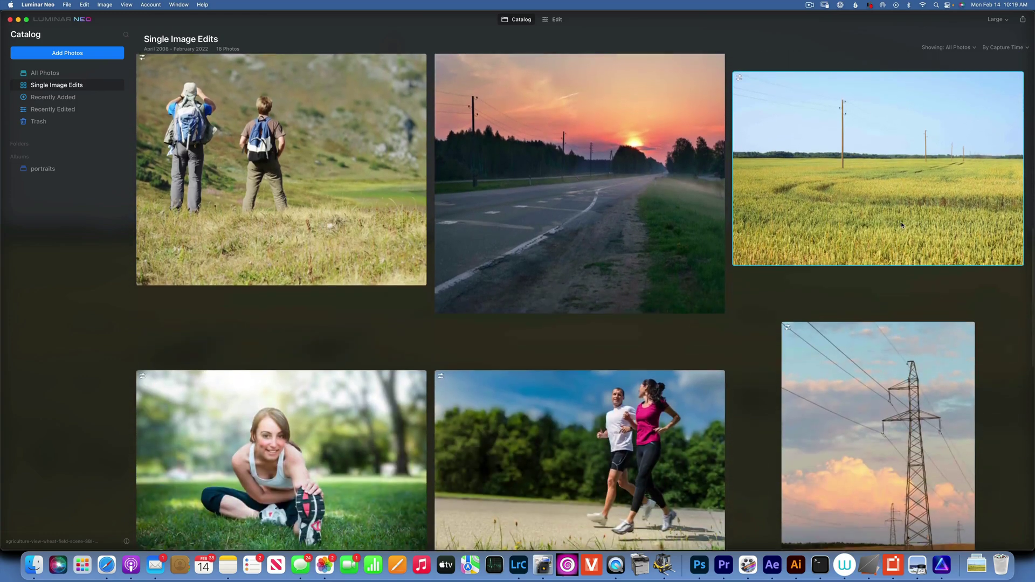
{"action": "scroll", "coordinate": [901, 222], "scroll_direction": "down", "scroll_amount": 3}
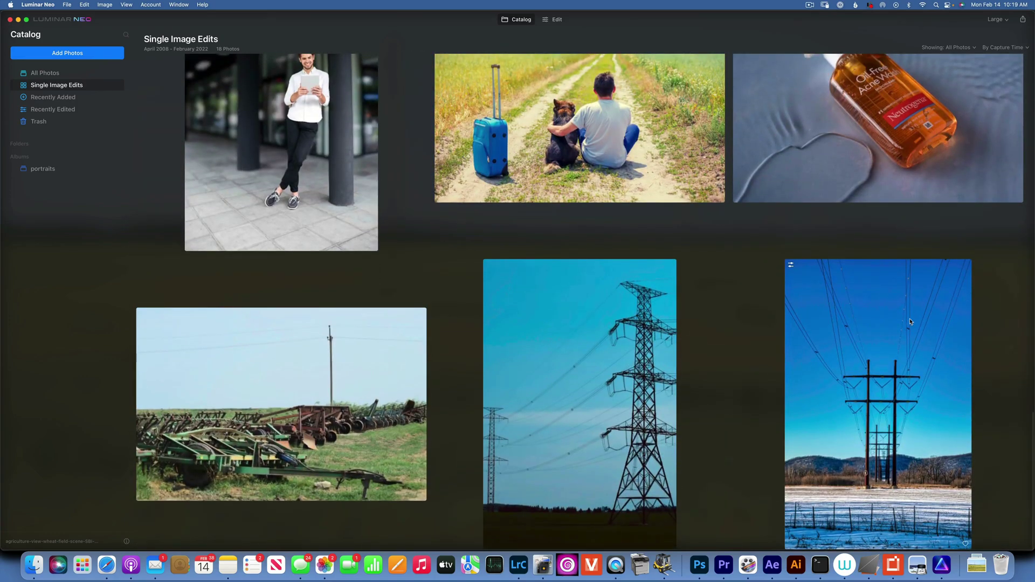
{"action": "double_click", "coordinate": [912, 323]}
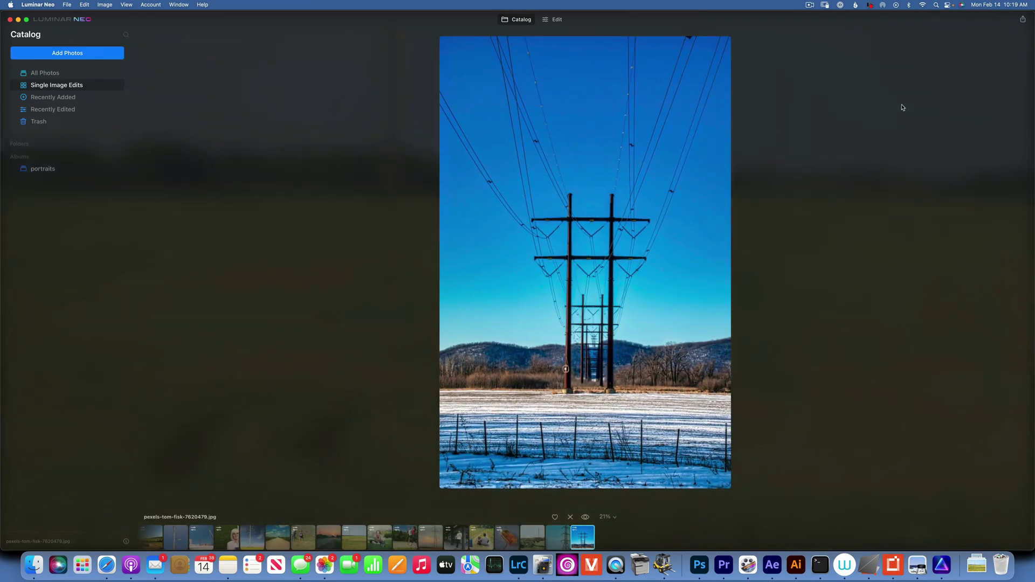
{"action": "left_click", "coordinate": [557, 21]}
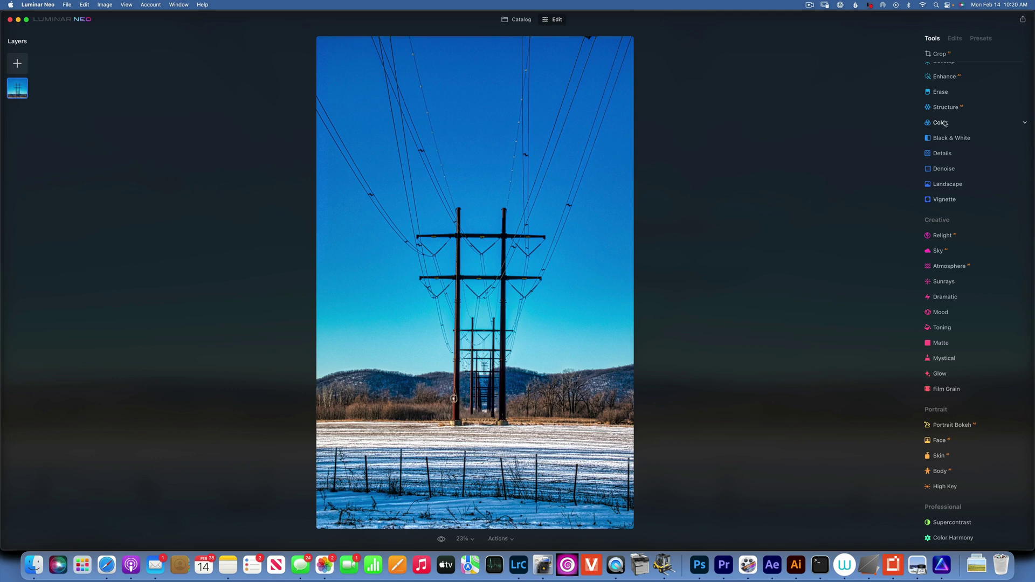
{"action": "left_click", "coordinate": [941, 92]}
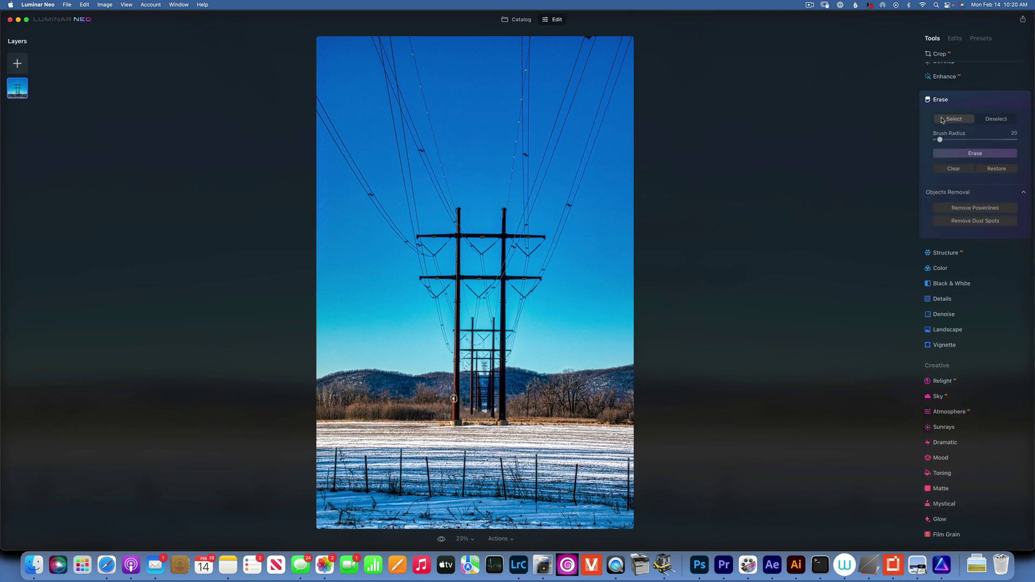
{"action": "left_click", "coordinate": [978, 210]}
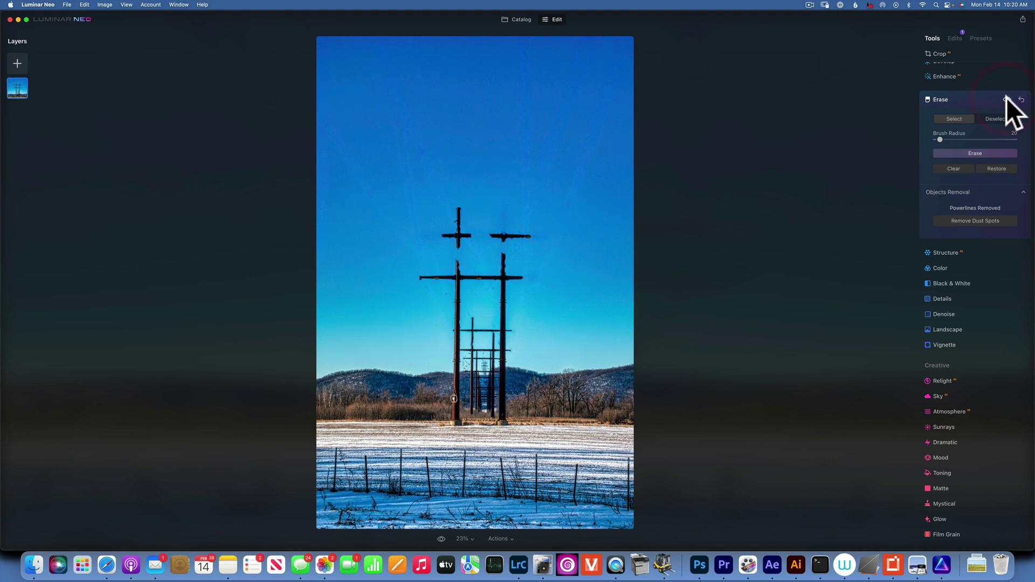
{"action": "left_click", "coordinate": [1007, 99]}
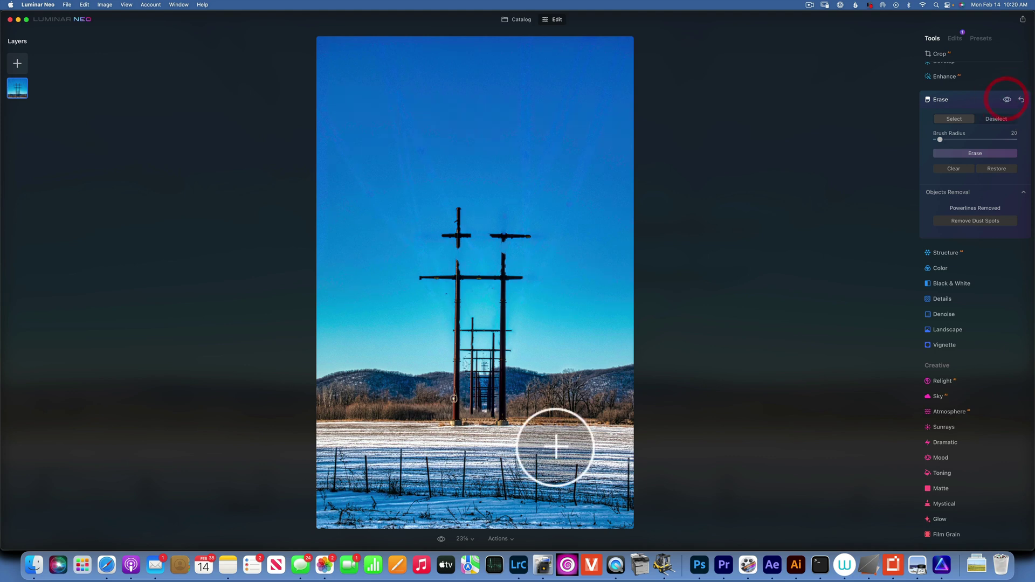
{"action": "left_click", "coordinate": [440, 539]}
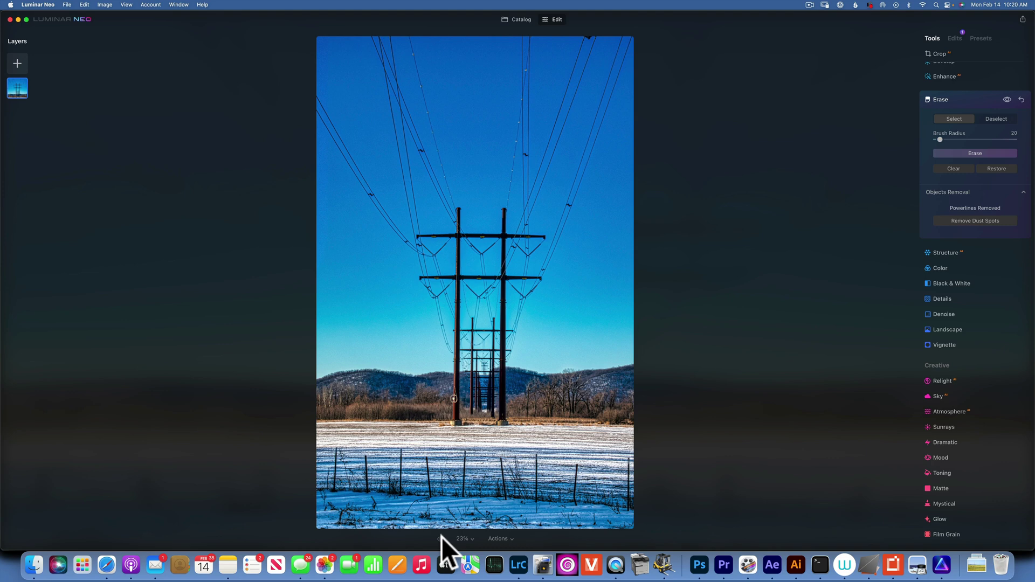
{"action": "left_click", "coordinate": [441, 539]}
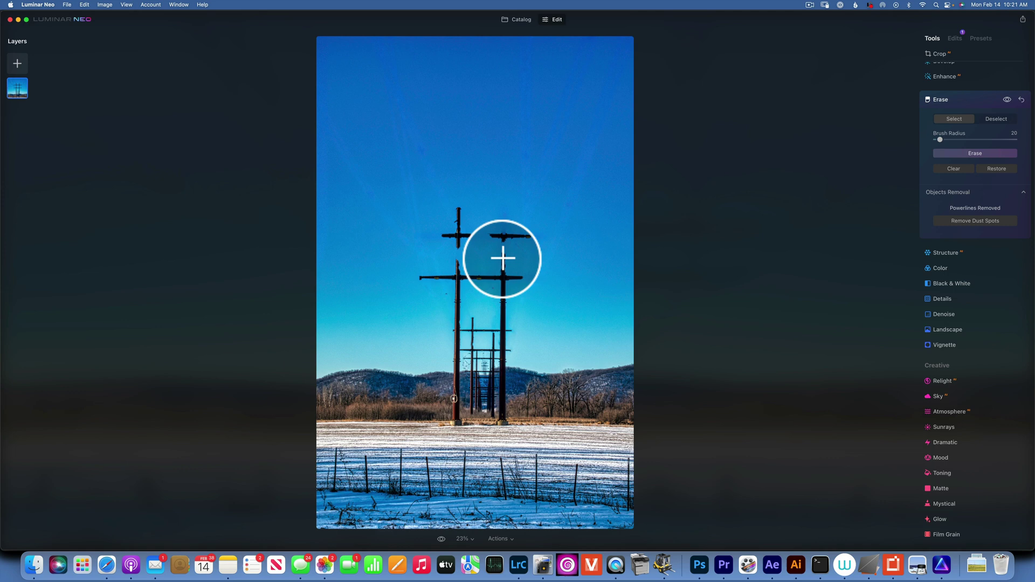
- Restore the top crossarms of both the right and left pylons
{"action": "left_click_drag", "start_coordinate": [503, 259], "coordinate": [504, 203]}
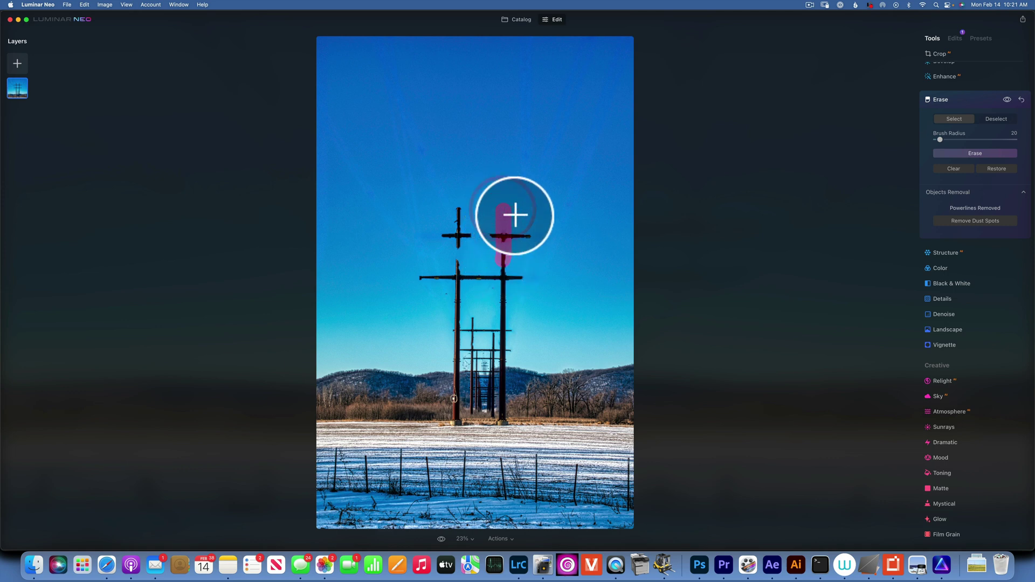
{"action": "left_click_drag", "start_coordinate": [455, 268], "coordinate": [459, 213]}
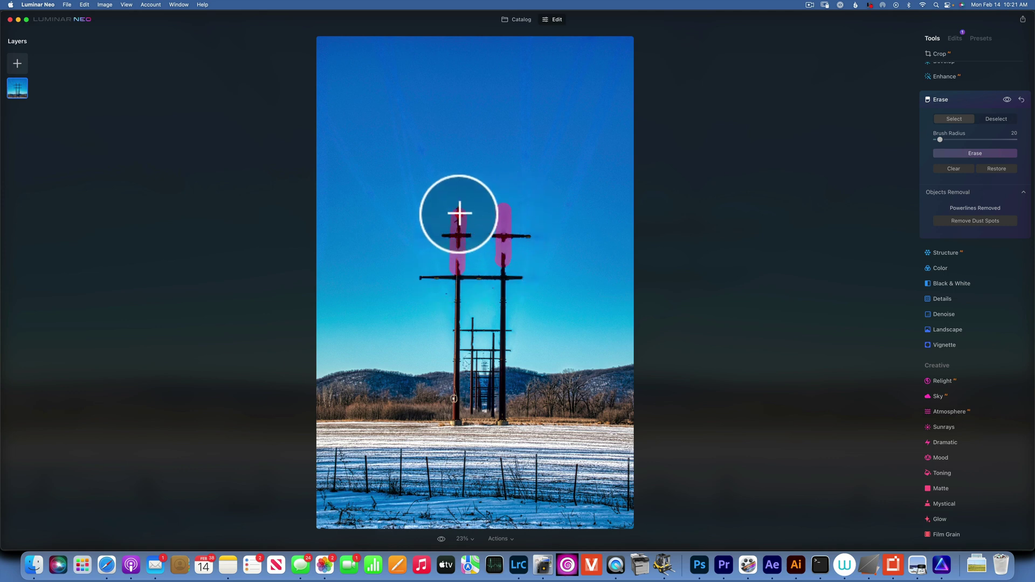
{"action": "left_click", "coordinate": [998, 168]}
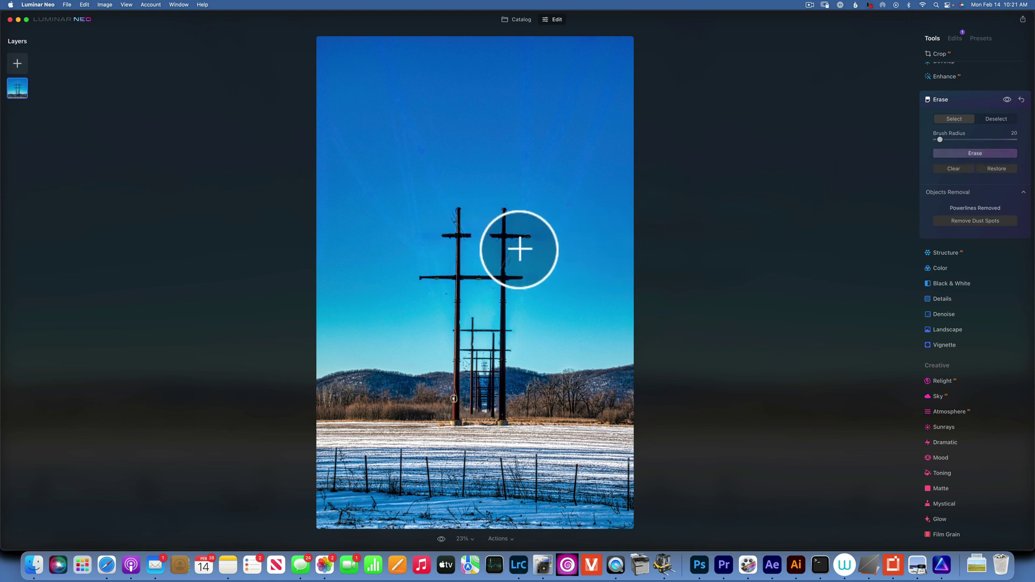
- At brush radius 10, erase leftover spots on the right pole, the left pole top and the right crossarm
{"action": "key", "text": "bracketleft"}
{"action": "left_click_drag", "start_coordinate": [510, 248], "coordinate": [511, 266]}
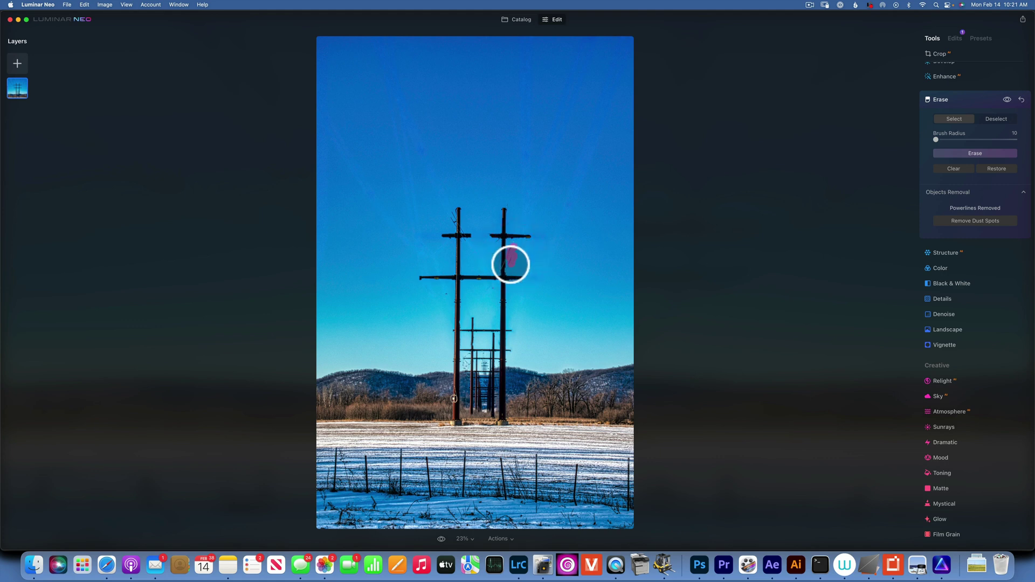
{"action": "left_click", "coordinate": [997, 154]}
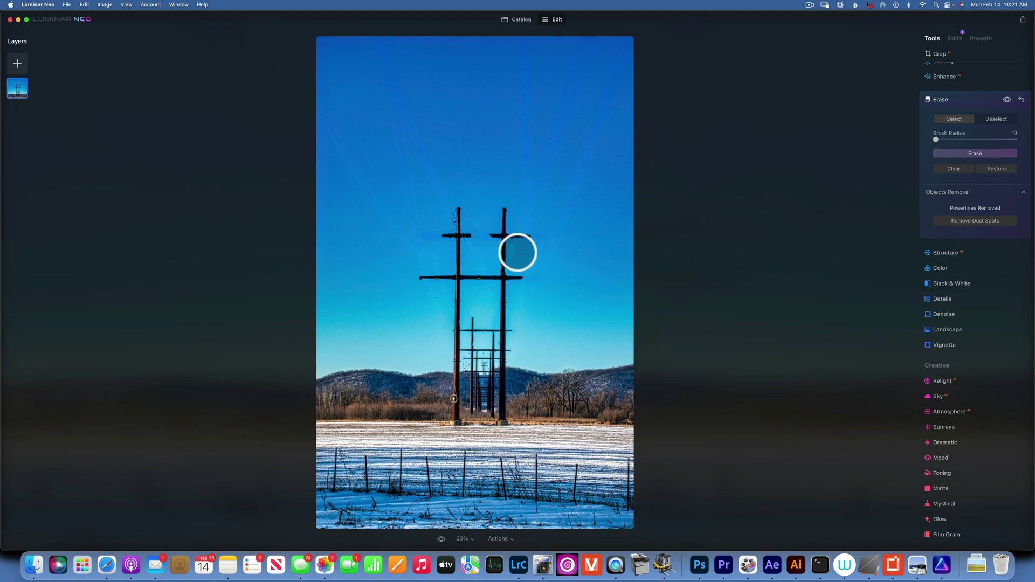
{"action": "left_click_drag", "start_coordinate": [446, 208], "coordinate": [453, 226]}
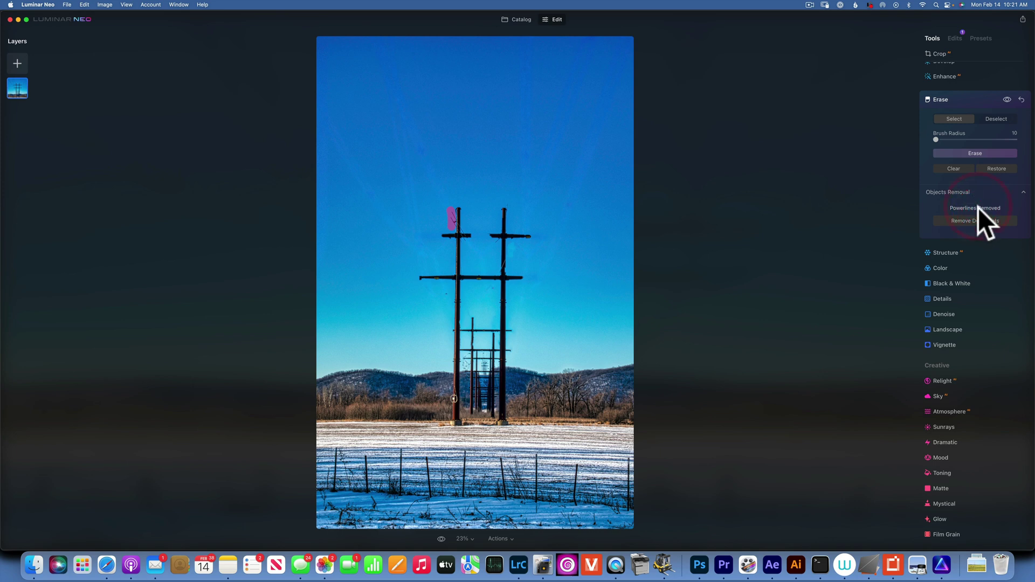
{"action": "left_click", "coordinate": [980, 154]}
{"action": "left_click_drag", "start_coordinate": [515, 247], "coordinate": [508, 257]}
{"action": "left_click", "coordinate": [976, 153]}
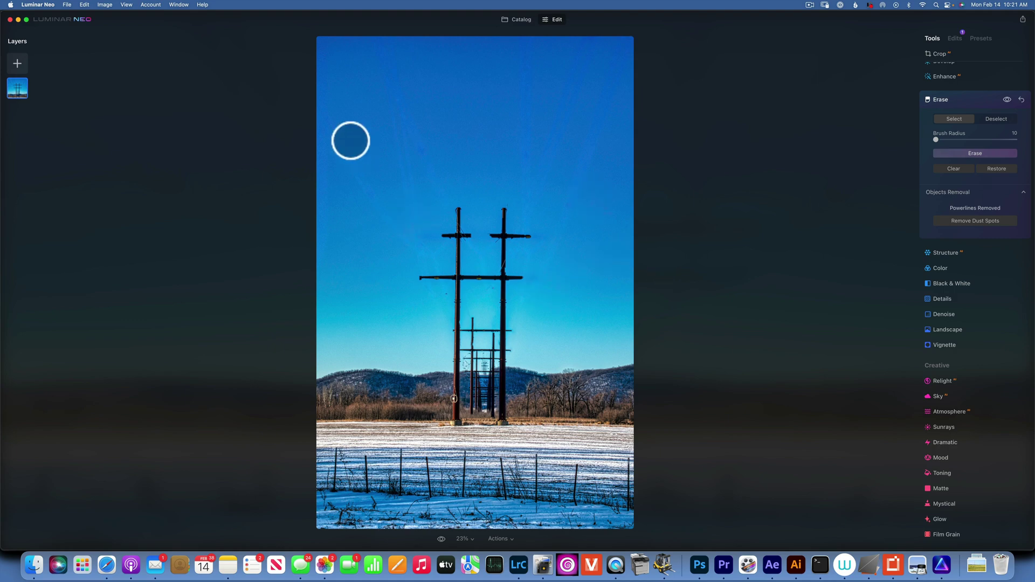
- Open the farm equipment photo for editing and apply Erase's Remove Powerlines
{"action": "left_click", "coordinate": [521, 20]}
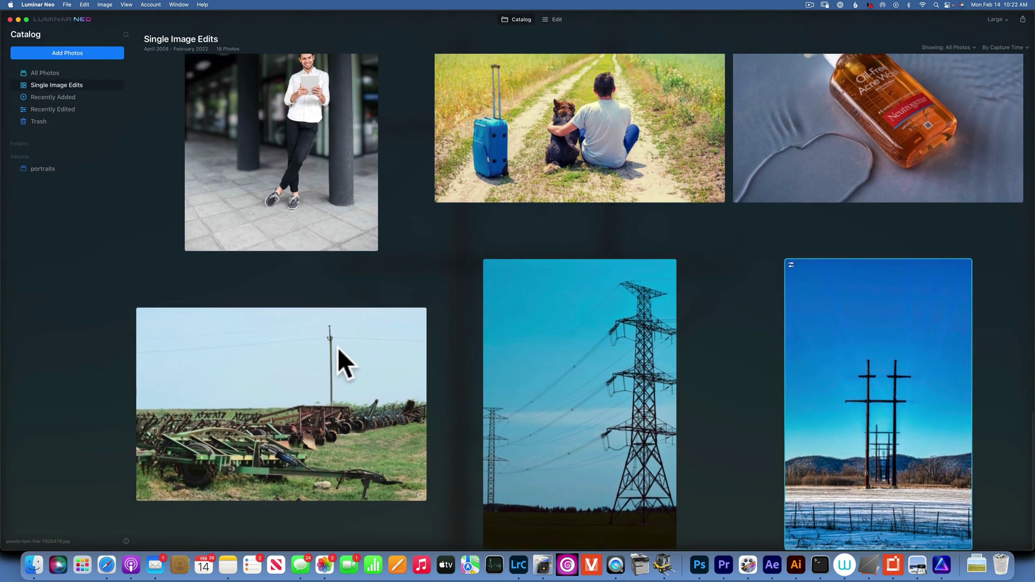
{"action": "double_click", "coordinate": [337, 347]}
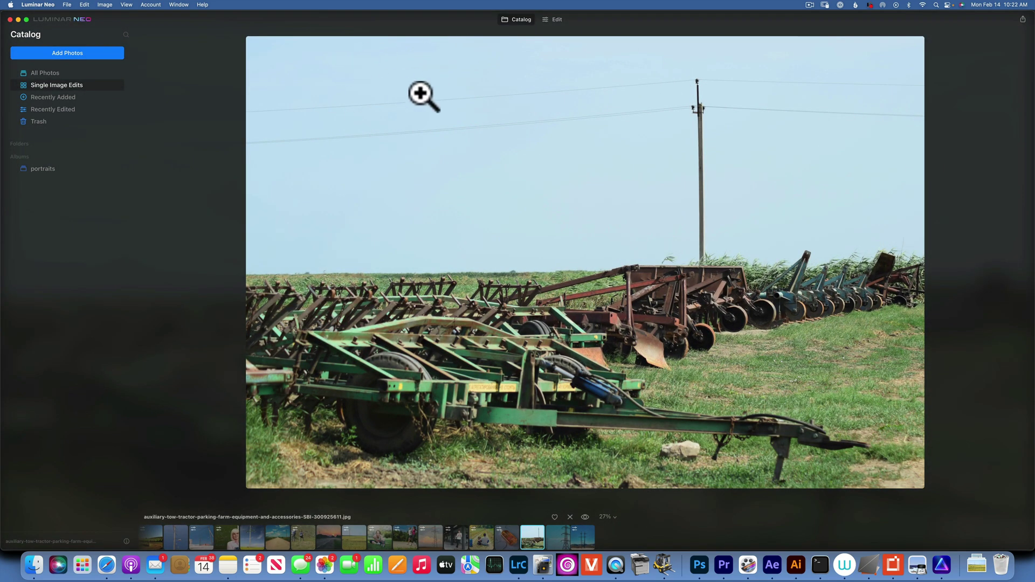
{"action": "left_click", "coordinate": [556, 20]}
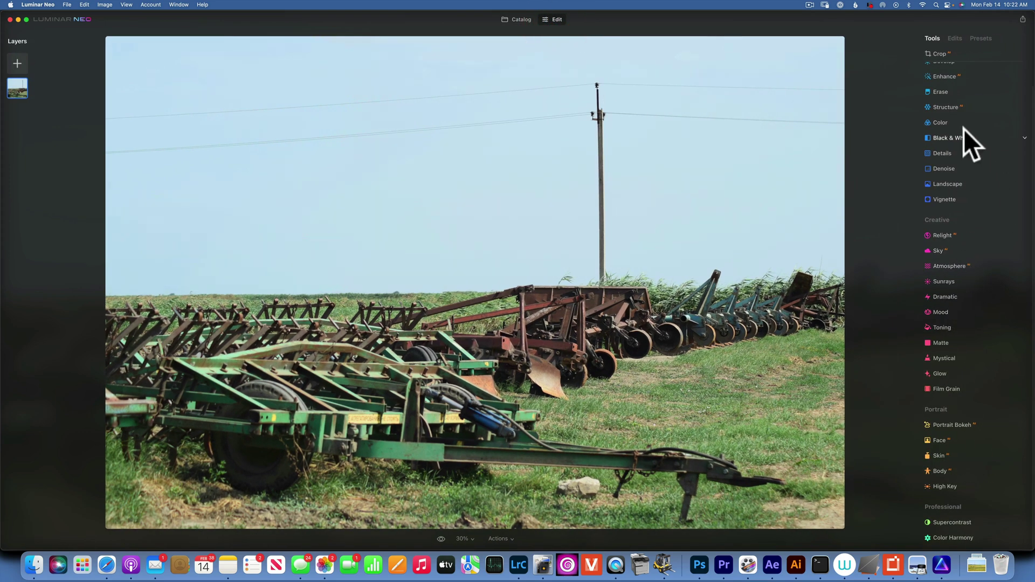
{"action": "left_click", "coordinate": [943, 91]}
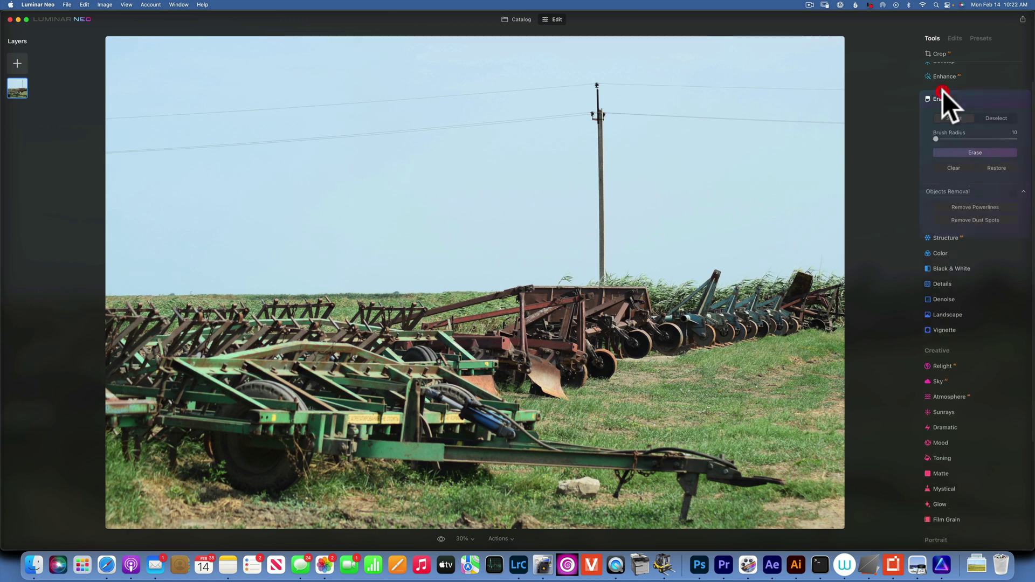
{"action": "left_click", "coordinate": [976, 207]}
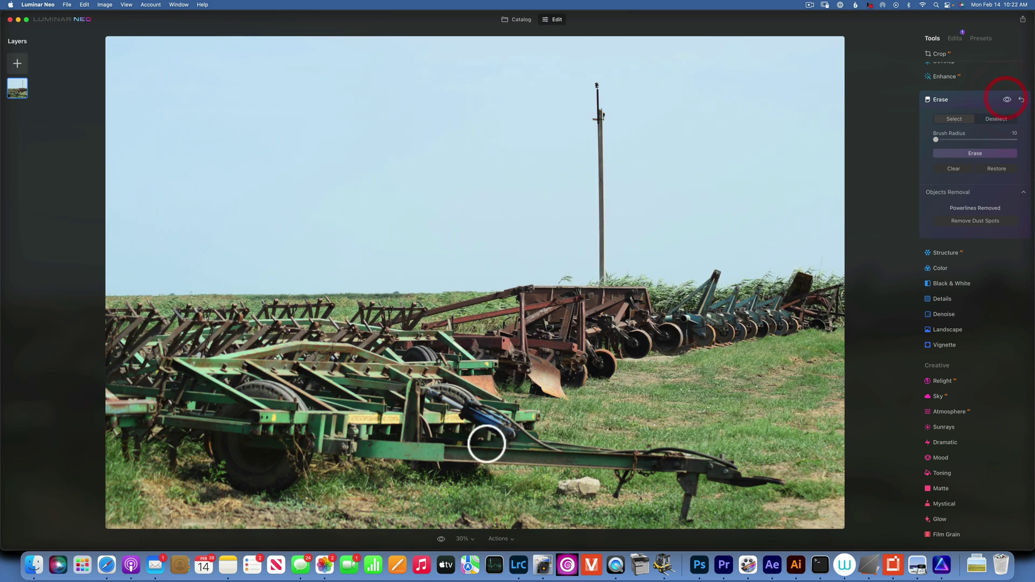
- Compare the original farm photo with the power-line-free edited version several times
{"action": "left_click", "coordinate": [440, 538]}
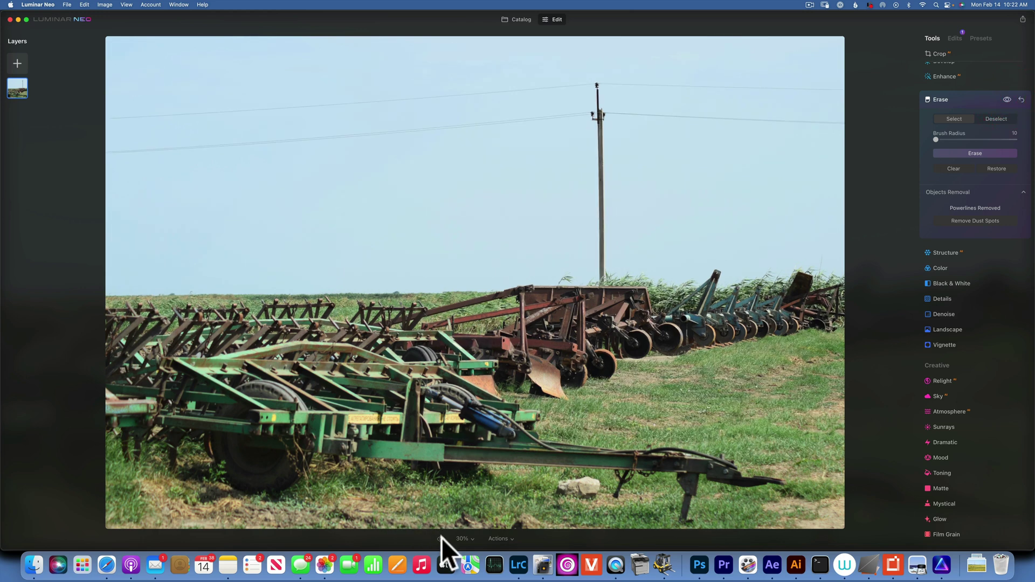
{"action": "left_click", "coordinate": [440, 538]}
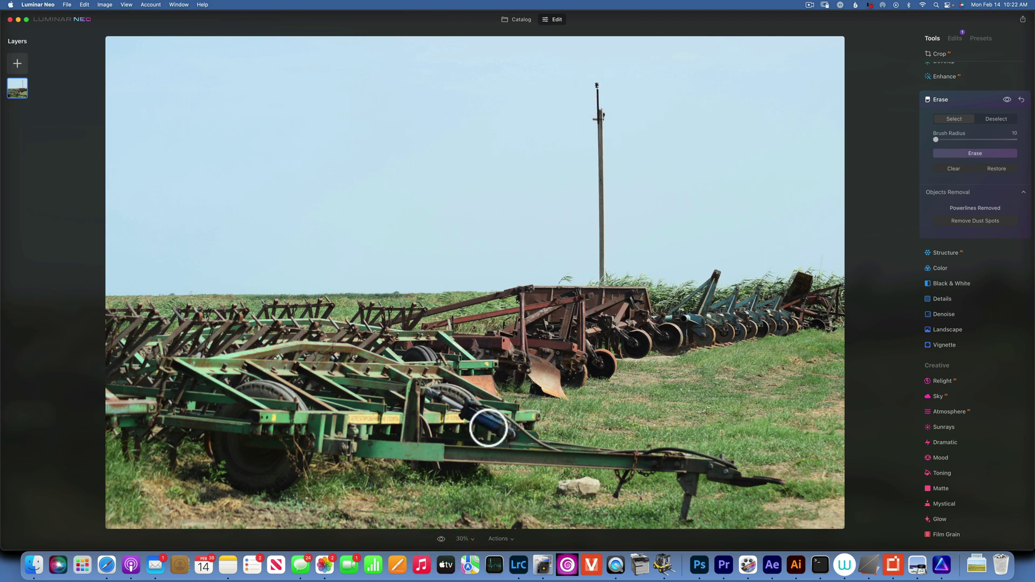
{"action": "left_click", "coordinate": [442, 538]}
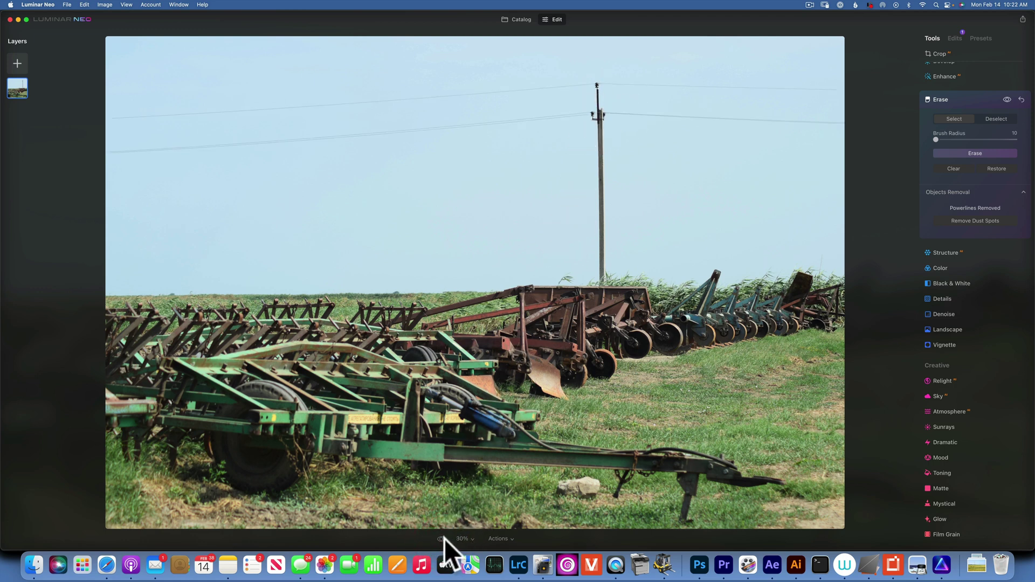
{"action": "left_click", "coordinate": [442, 539]}
{"action": "left_click", "coordinate": [442, 539]}
{"action": "left_click", "coordinate": [442, 539]}
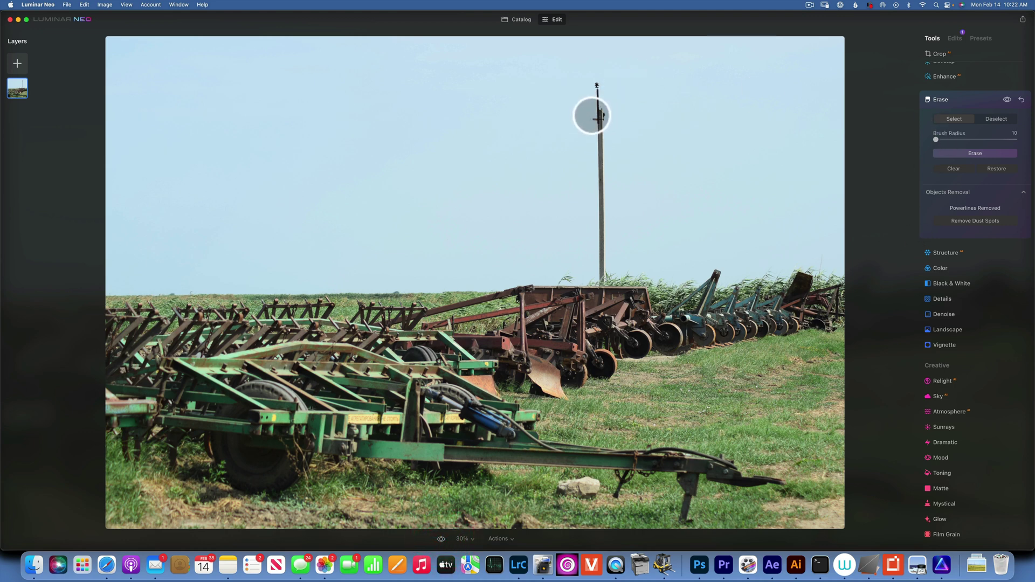
- Paint trial masks on the pole crossbar and top, discard both, and return to the catalog
{"action": "left_click", "coordinate": [593, 118]}
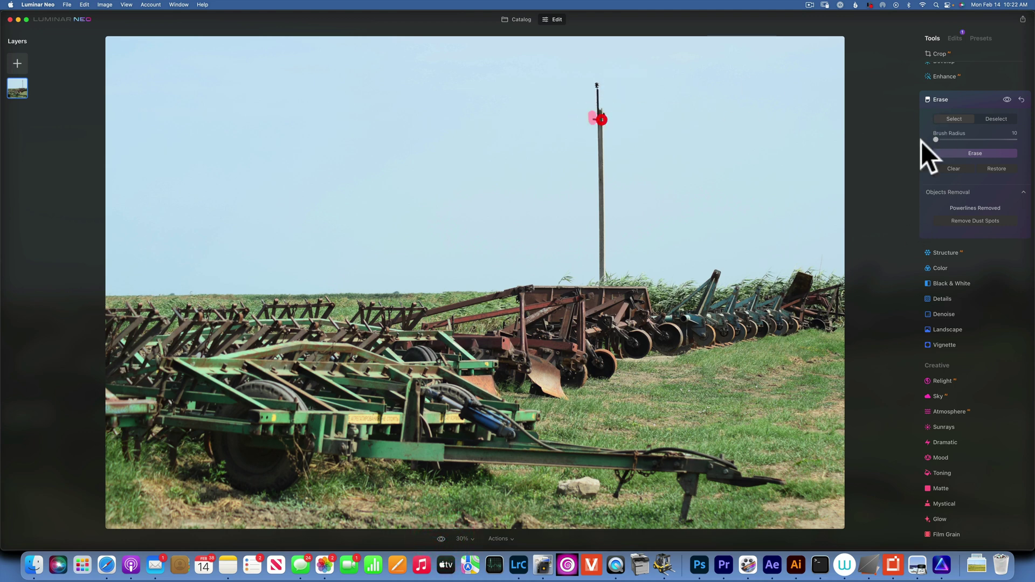
{"action": "left_click", "coordinate": [999, 167]}
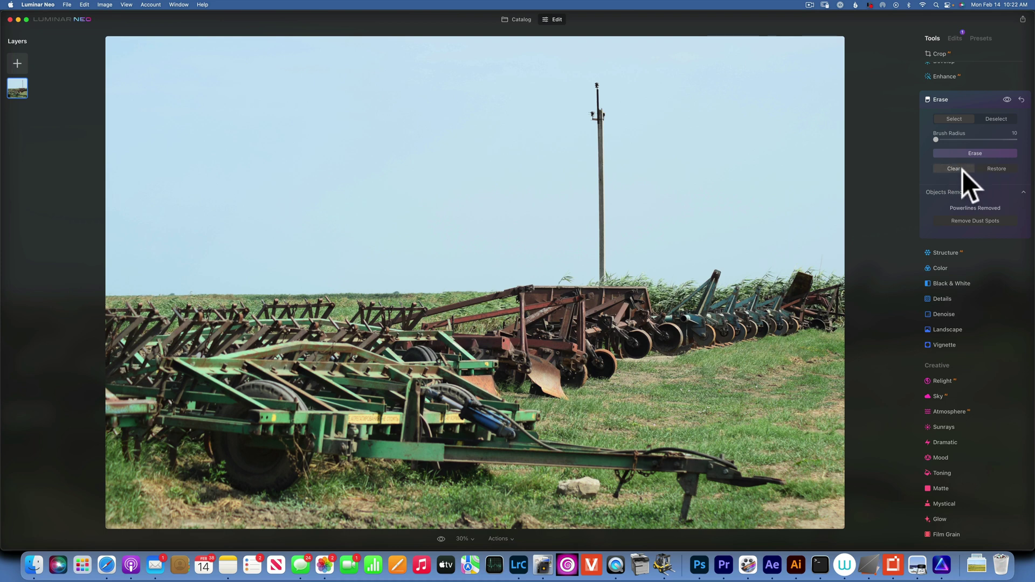
{"action": "left_click_drag", "start_coordinate": [595, 80], "coordinate": [596, 104]}
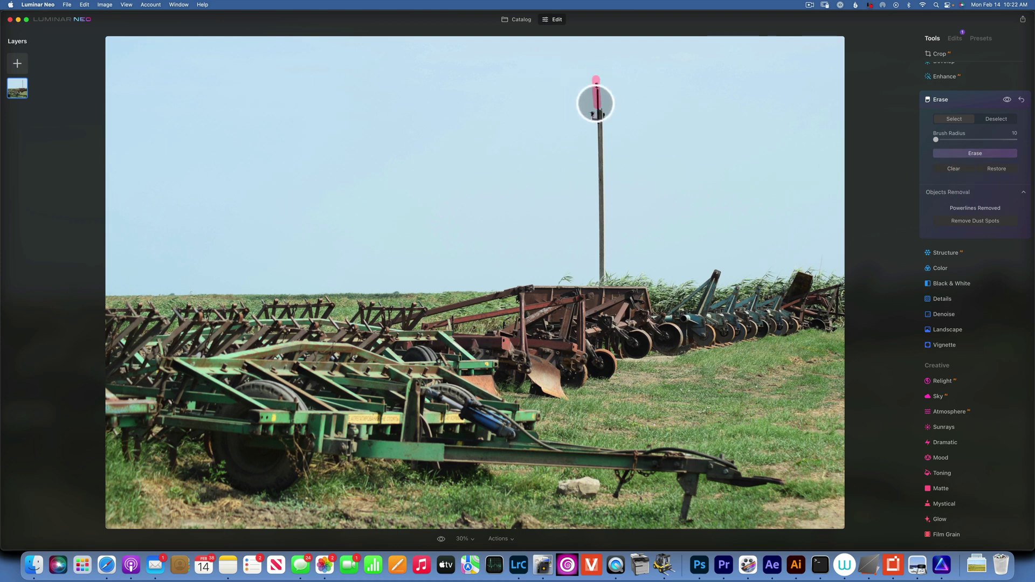
{"action": "left_click", "coordinate": [953, 167]}
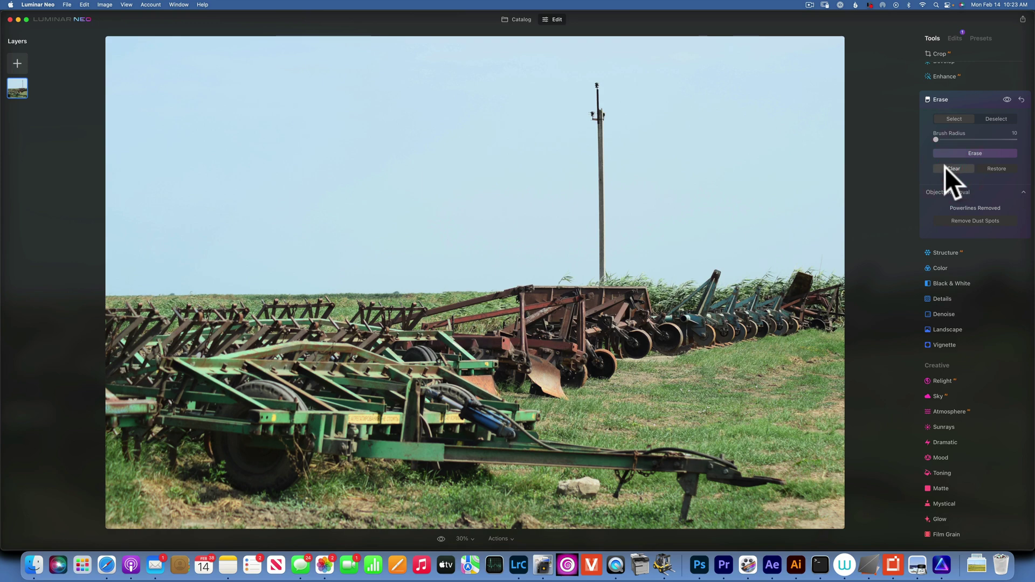
{"action": "left_click", "coordinate": [519, 20]}
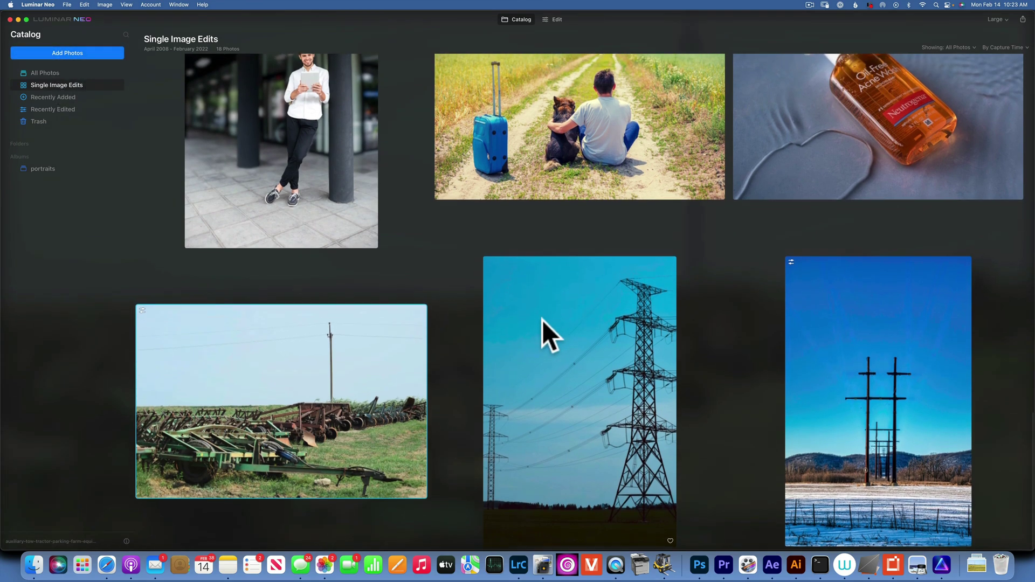
- Open the street-lamp pole photo for editing and apply Erase's Remove Powerlines
{"action": "scroll", "coordinate": [545, 319], "scroll_direction": "up", "scroll_amount": 5}
{"action": "scroll", "coordinate": [546, 319], "scroll_direction": "up", "scroll_amount": 5}
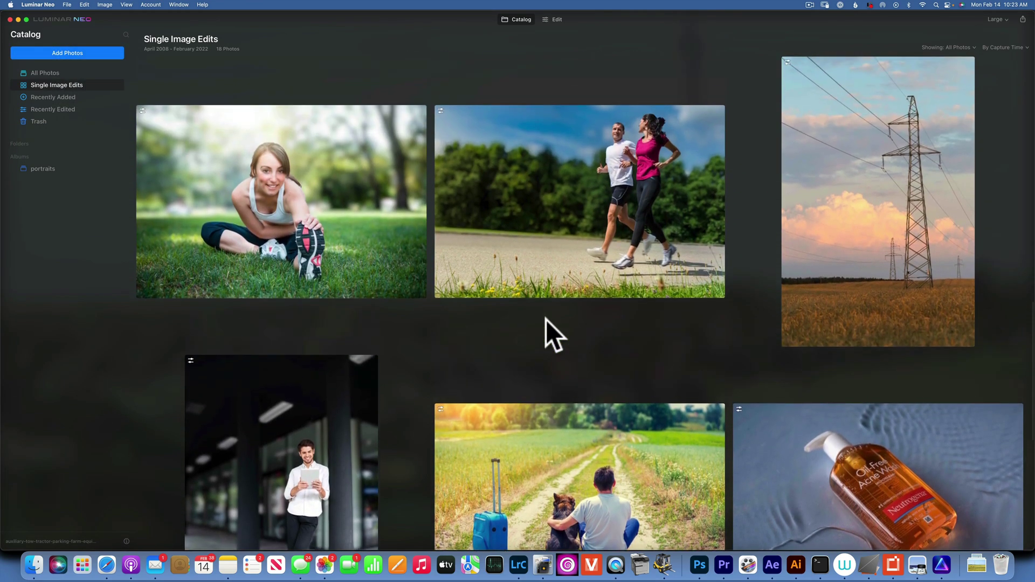
{"action": "scroll", "coordinate": [545, 319], "scroll_direction": "up", "scroll_amount": 10}
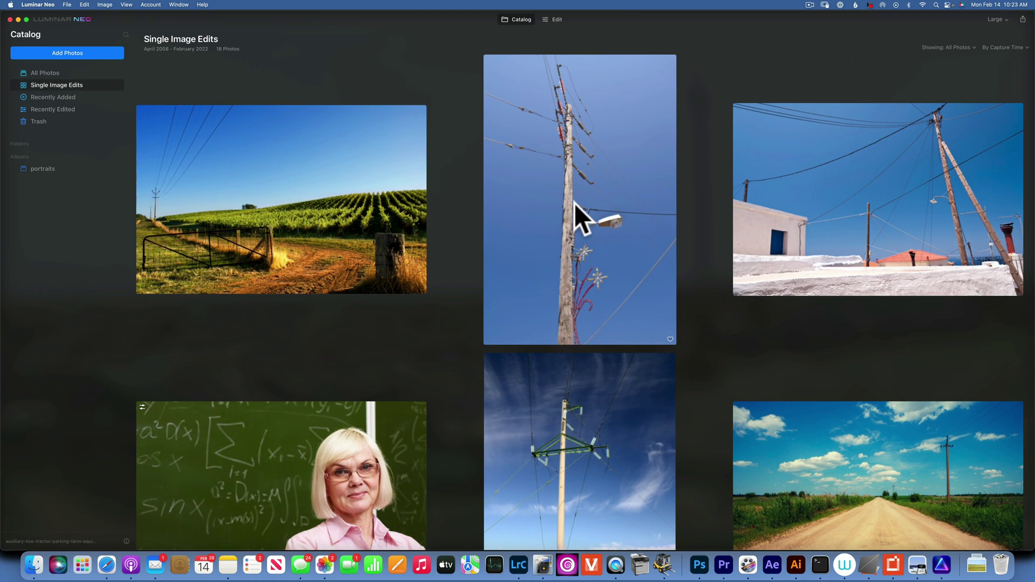
{"action": "double_click", "coordinate": [591, 179]}
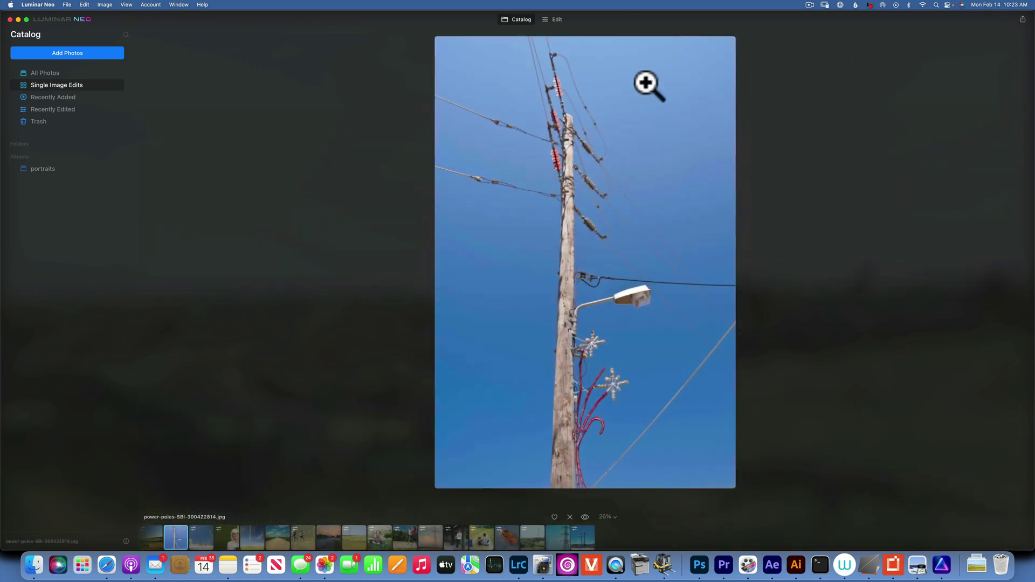
{"action": "left_click", "coordinate": [555, 19]}
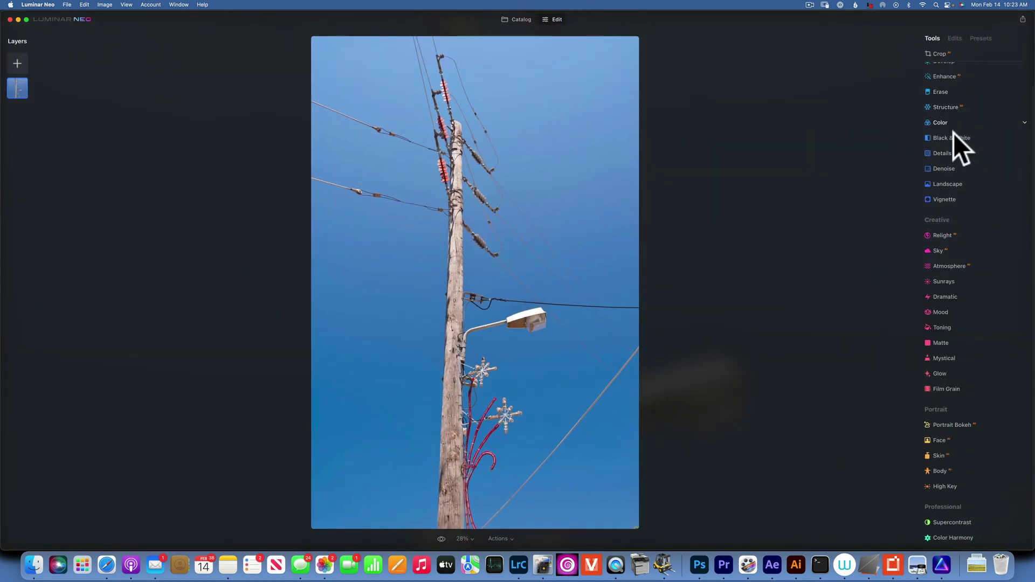
{"action": "left_click", "coordinate": [940, 92]}
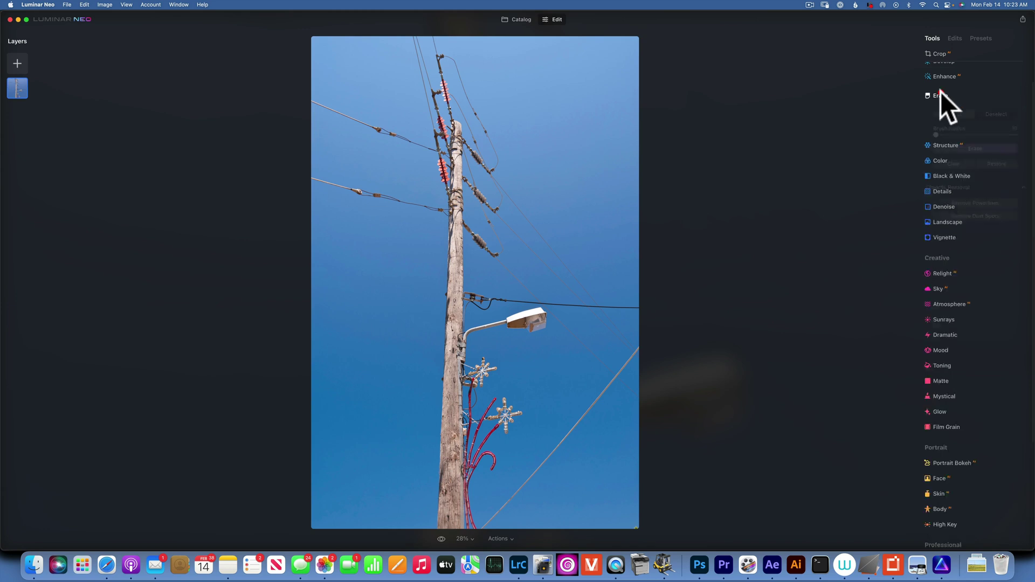
{"action": "left_click", "coordinate": [981, 208]}
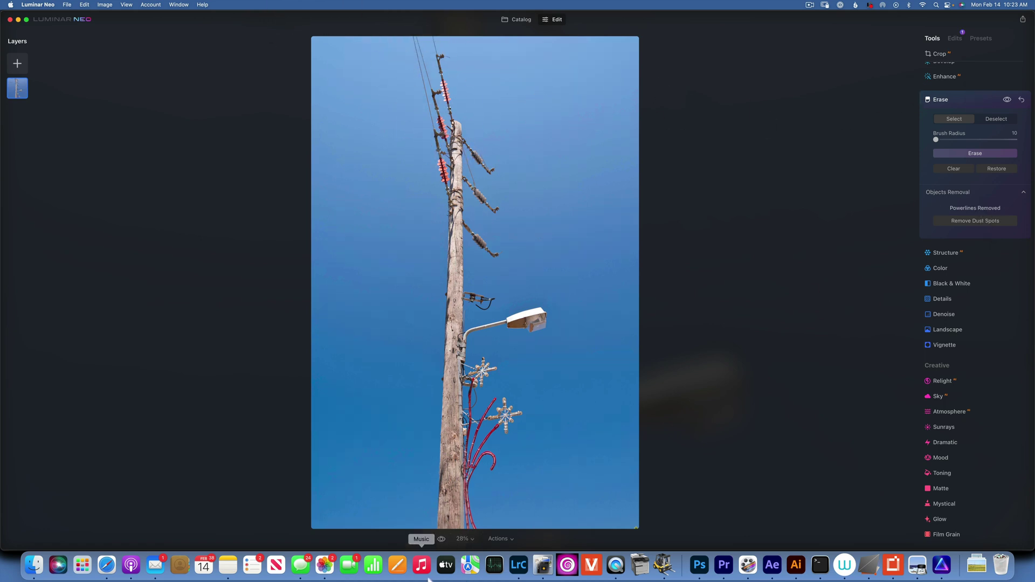
- Compare the original with the wire-free result, then go back to the catalog
{"action": "left_click", "coordinate": [442, 537]}
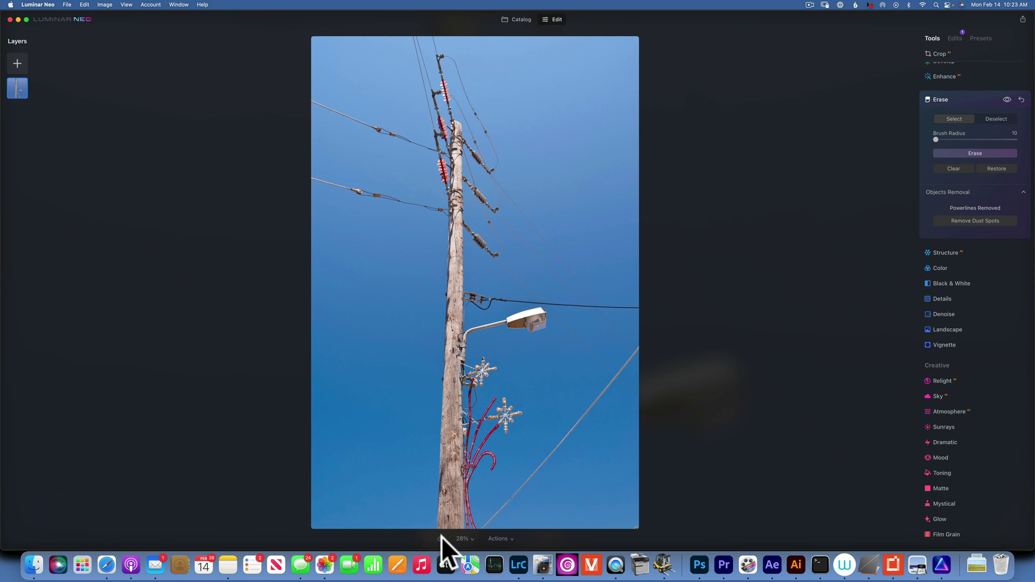
{"action": "left_click", "coordinate": [442, 537]}
{"action": "left_click", "coordinate": [442, 537]}
{"action": "left_click", "coordinate": [442, 537]}
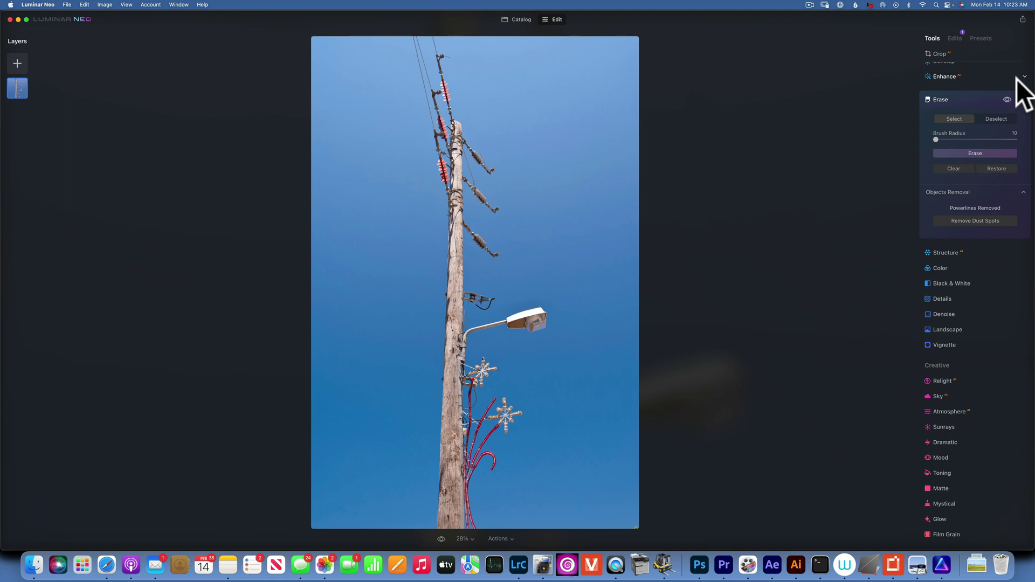
{"action": "left_click", "coordinate": [521, 19]}
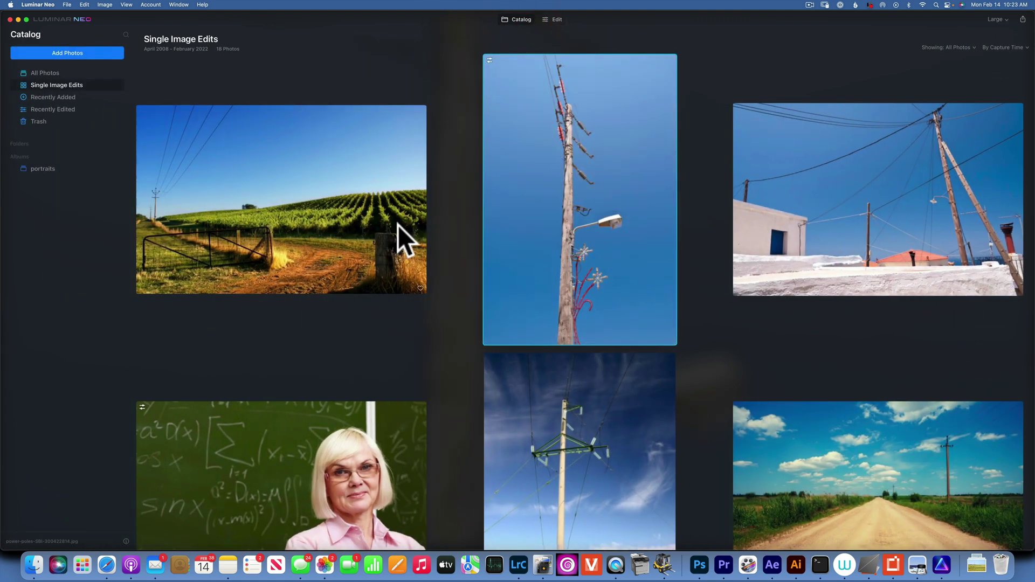
- Open the sunset road photo for editing and apply Erase's Remove Powerlines
{"action": "scroll", "coordinate": [398, 225], "scroll_direction": "down", "scroll_amount": 4}
{"action": "scroll", "coordinate": [398, 225], "scroll_direction": "down", "scroll_amount": 5}
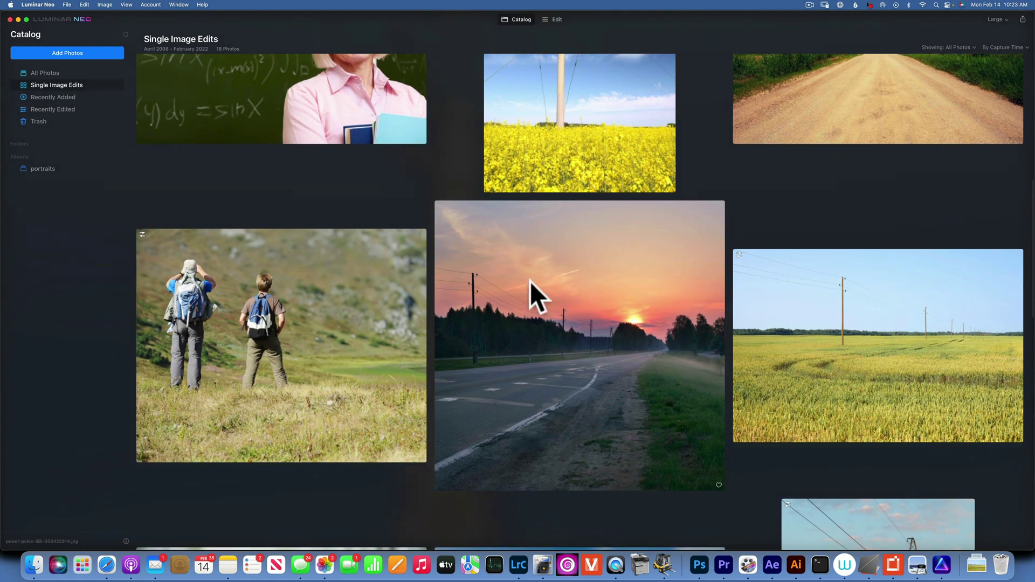
{"action": "double_click", "coordinate": [523, 319]}
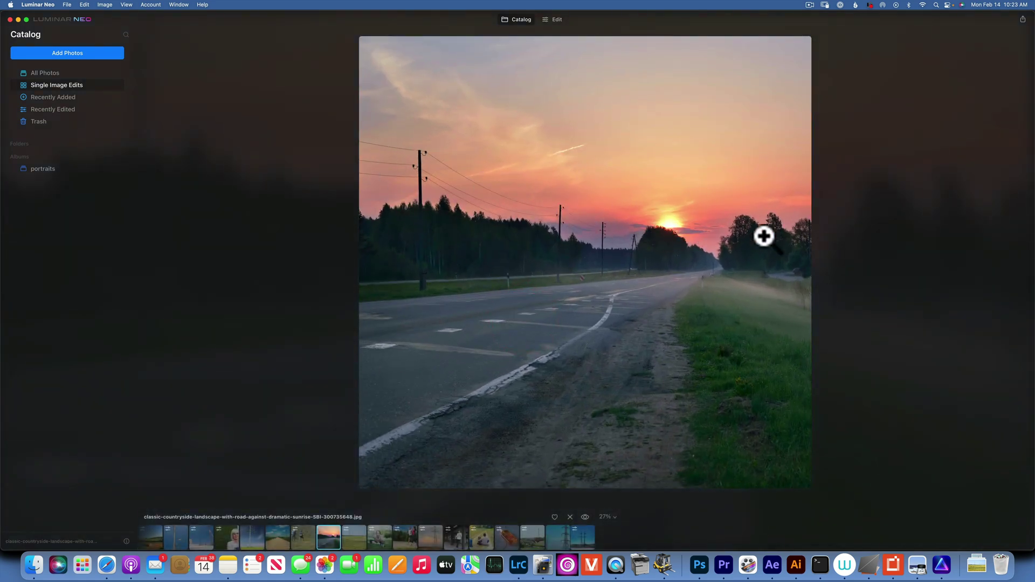
{"action": "left_click", "coordinate": [555, 19]}
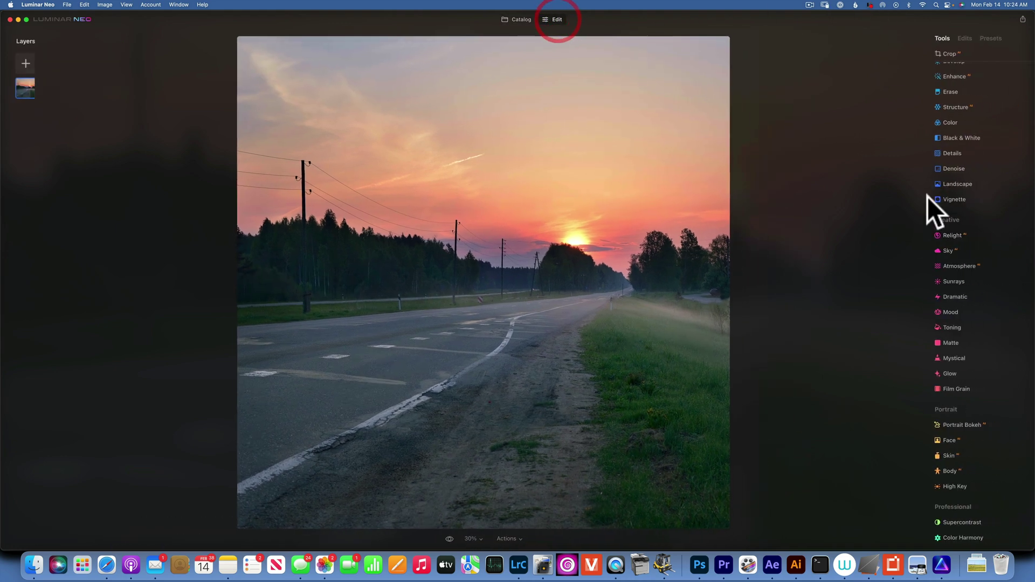
{"action": "left_click", "coordinate": [938, 92]}
{"action": "left_click", "coordinate": [978, 207]}
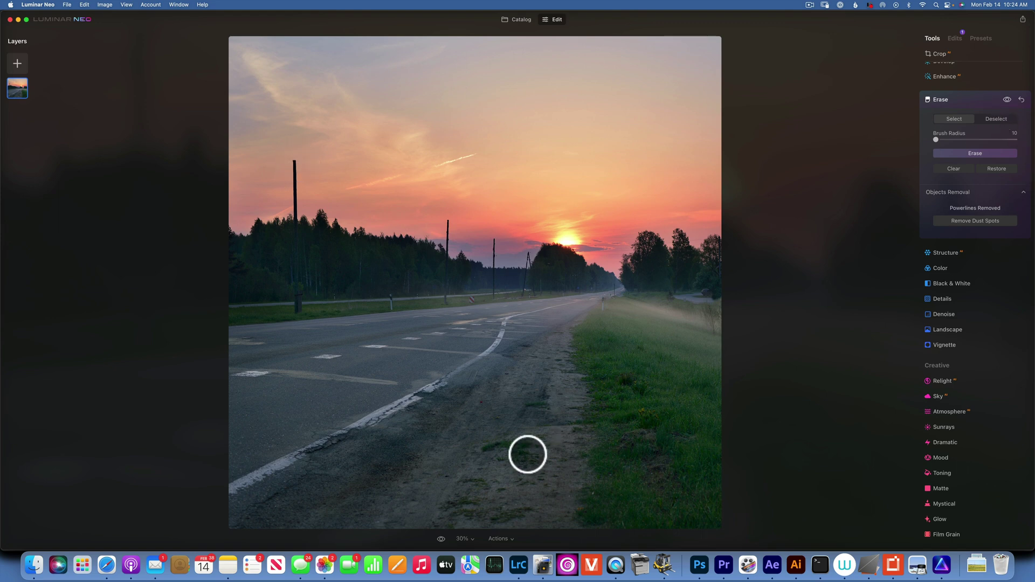
- Flick between the original and the wire-free sunset photo to check the result
{"action": "left_click", "coordinate": [442, 538]}
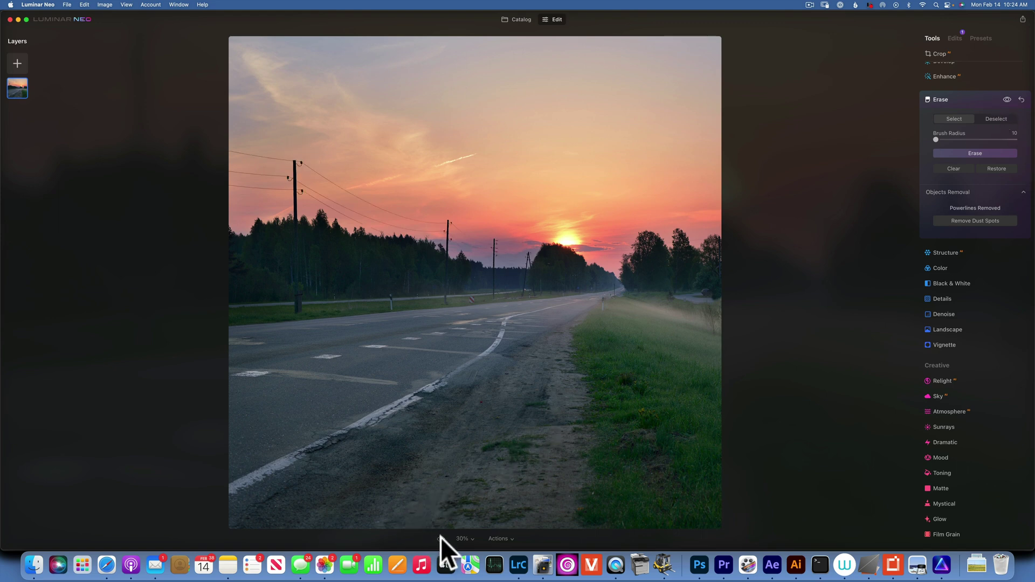
{"action": "left_click", "coordinate": [441, 538]}
{"action": "left_click", "coordinate": [441, 539]}
{"action": "left_click", "coordinate": [441, 538]}
{"action": "left_click", "coordinate": [441, 538]}
{"action": "left_click", "coordinate": [441, 539]}
{"action": "left_click", "coordinate": [441, 538]}
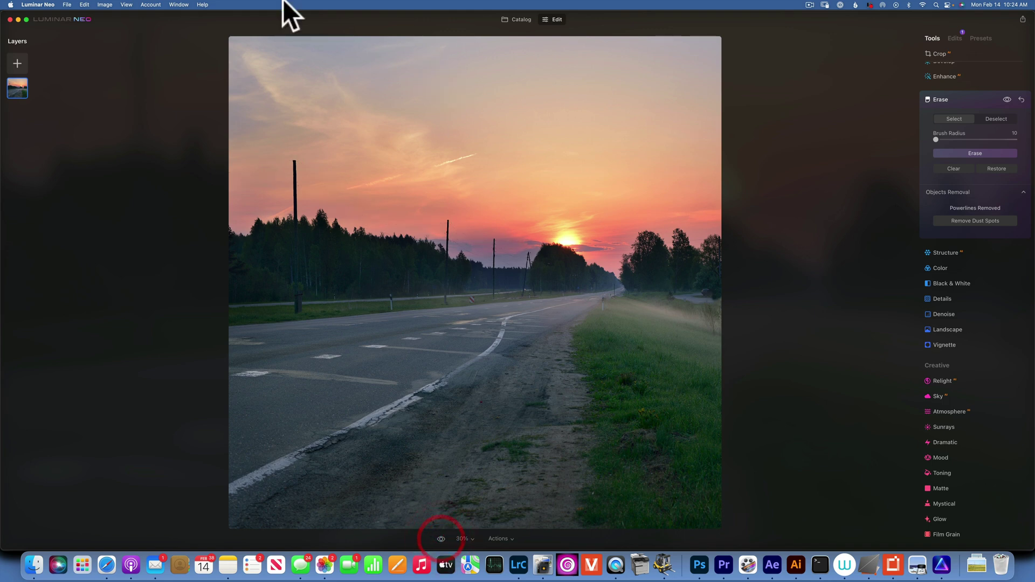
- From the catalog, open the wheat-field pylon photo for editing and apply Remove Powerlines
{"action": "left_click", "coordinate": [522, 19]}
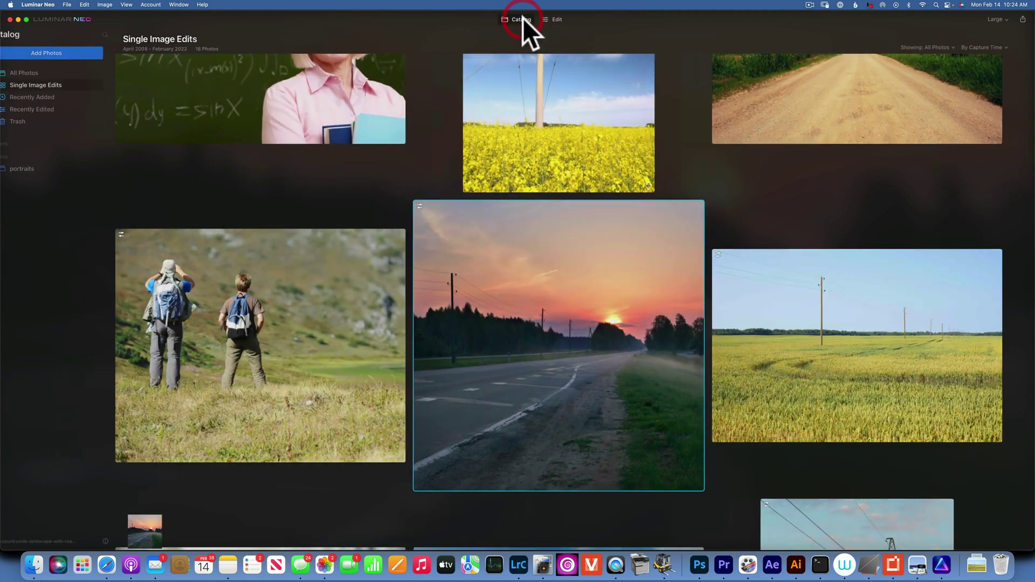
{"action": "scroll", "coordinate": [757, 270], "scroll_direction": "down", "scroll_amount": 8}
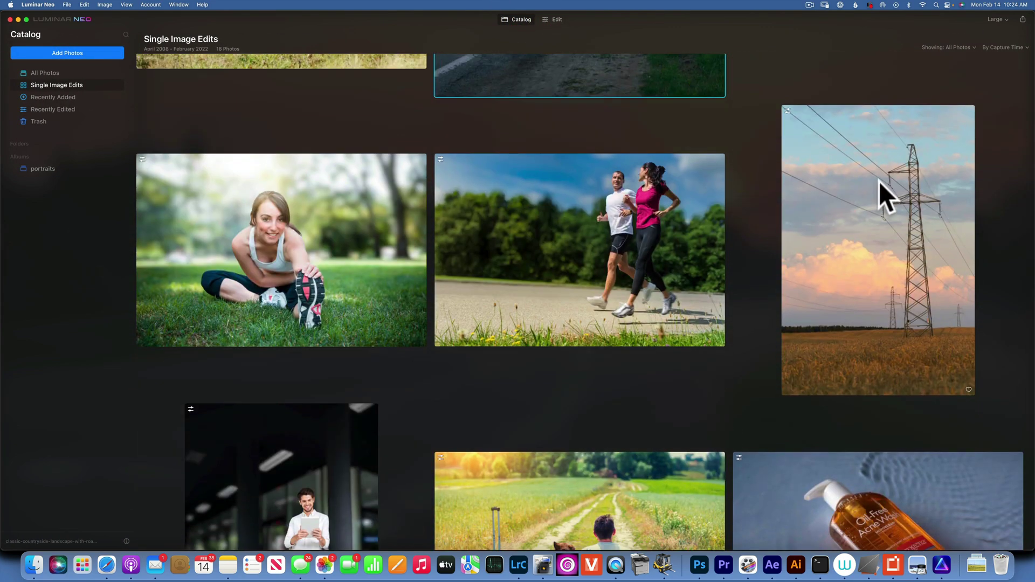
{"action": "double_click", "coordinate": [894, 182]}
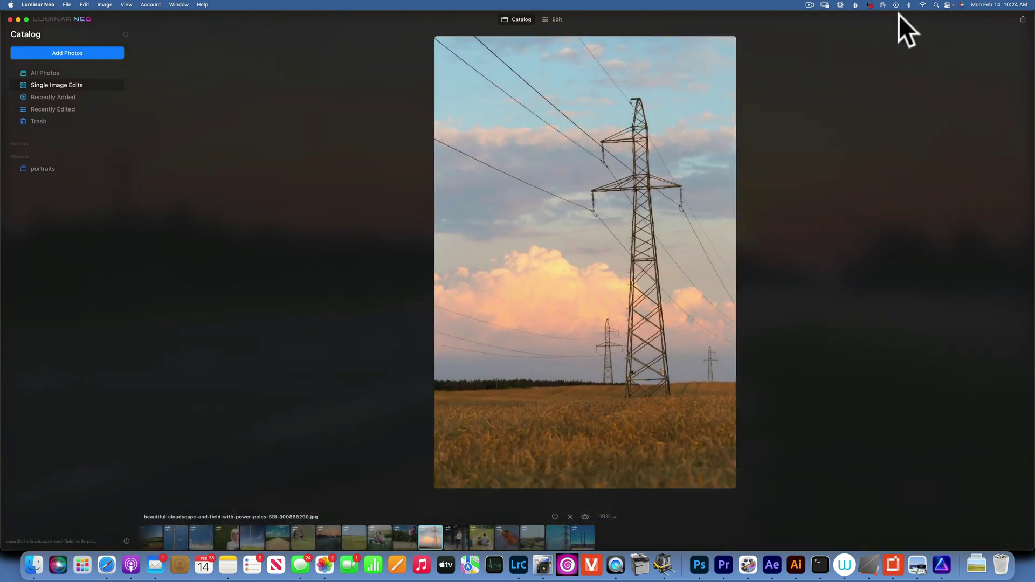
{"action": "left_click", "coordinate": [556, 19]}
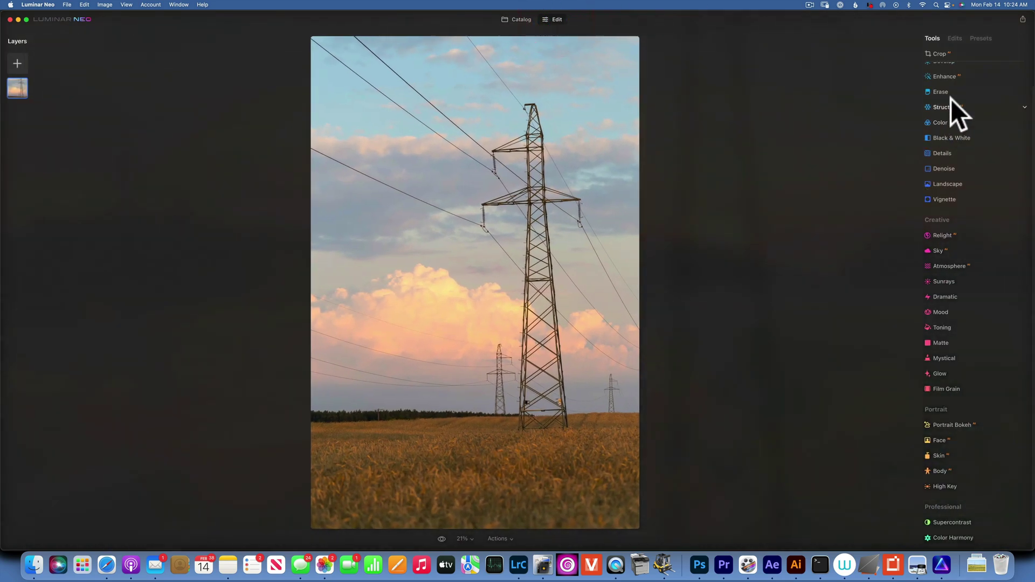
{"action": "left_click", "coordinate": [943, 88]}
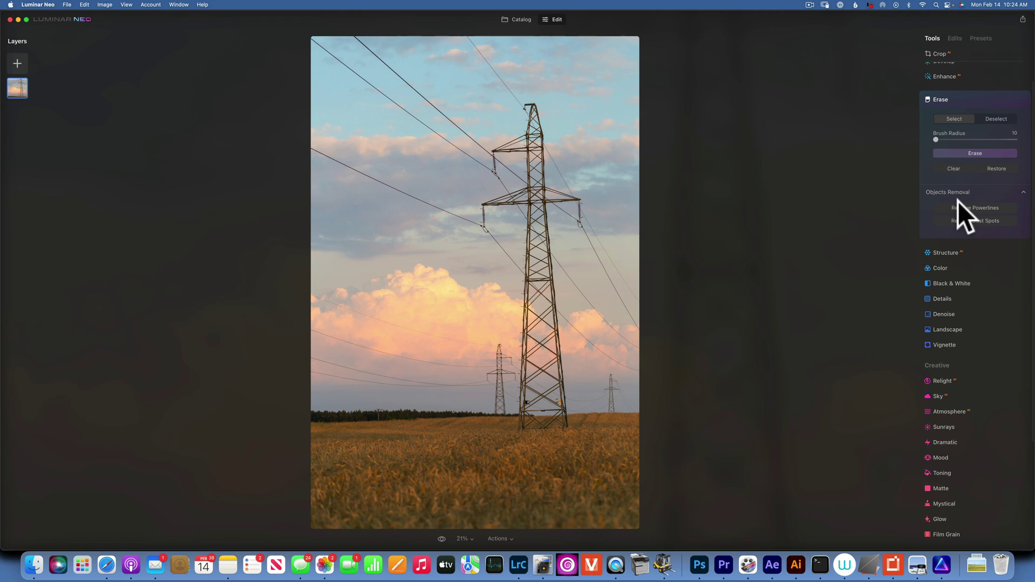
{"action": "left_click", "coordinate": [975, 207]}
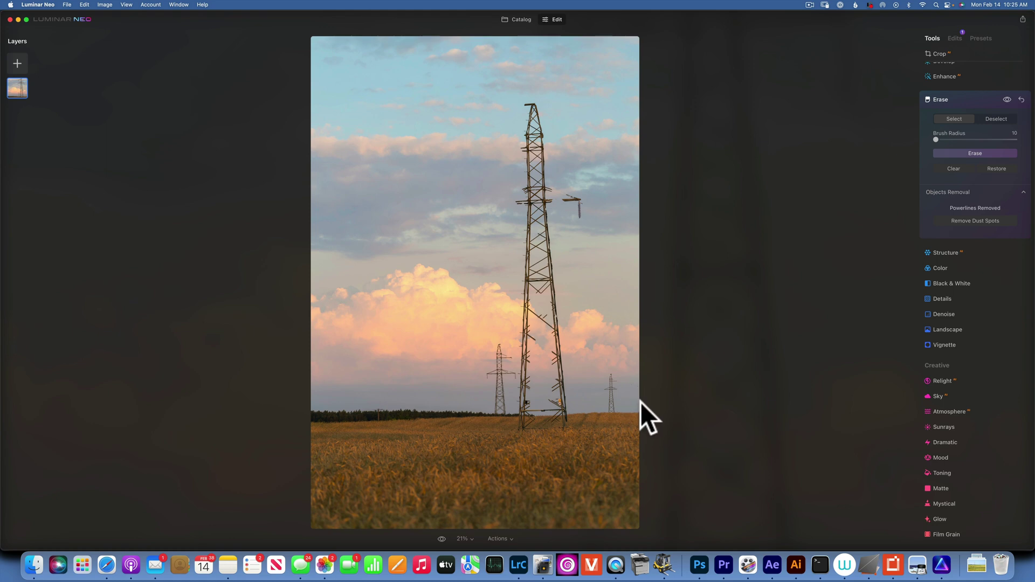
- Compare the erased pylon photo against the original with power lines
{"action": "left_click", "coordinate": [442, 538]}
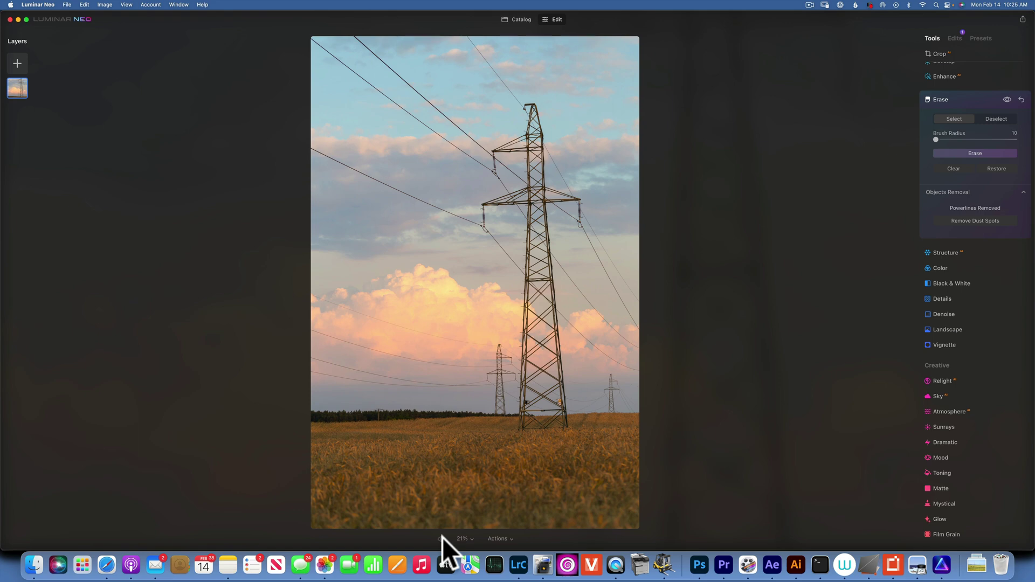
{"action": "left_click", "coordinate": [441, 539]}
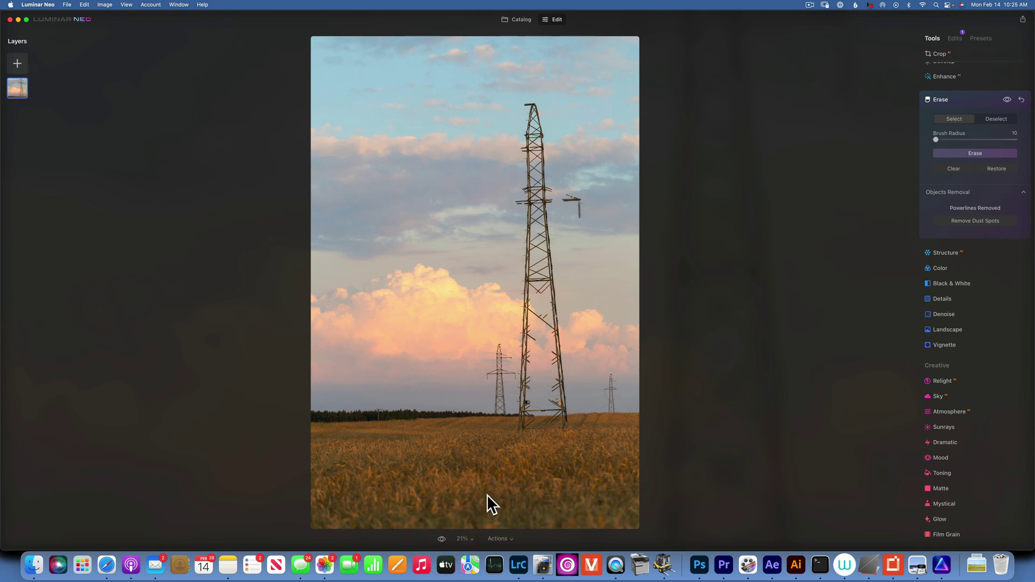
{"action": "left_click", "coordinate": [441, 539]}
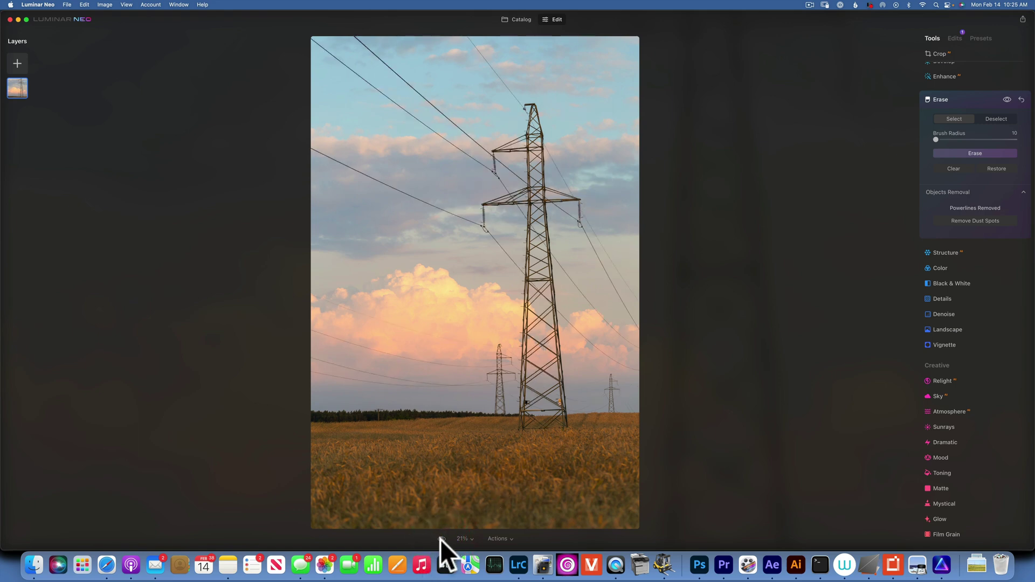
{"action": "left_click", "coordinate": [441, 539]}
{"action": "left_click", "coordinate": [441, 539]}
{"action": "left_click", "coordinate": [441, 538]}
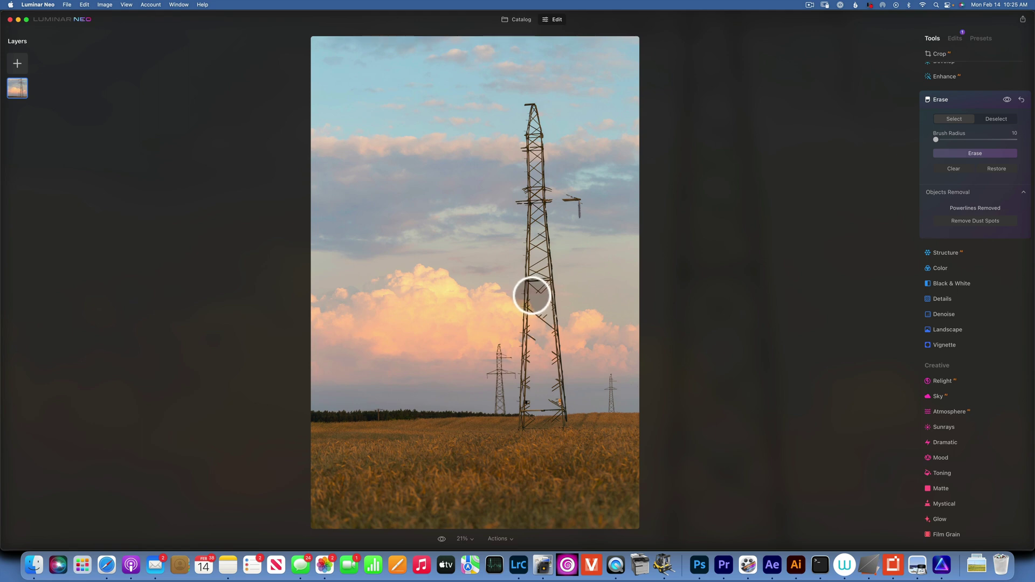
- At brush radius 34, restore the tower's lower section and upper crossarm, then return to the catalog
{"action": "key", "text": "bracketright"}
{"action": "key", "text": "bracketright"}
{"action": "key", "text": "bracketright"}
{"action": "key", "text": "bracketright"}
{"action": "key", "text": "bracketright"}
{"action": "mouse_move", "coordinate": [534, 293]}
{"action": "left_mouse_down"}
{"action": "mouse_move", "coordinate": [542, 413]}
{"action": "mouse_move", "coordinate": [532, 348]}
{"action": "mouse_move", "coordinate": [539, 410]}
{"action": "mouse_move", "coordinate": [555, 378]}
{"action": "mouse_move", "coordinate": [542, 418]}
{"action": "left_mouse_up"}
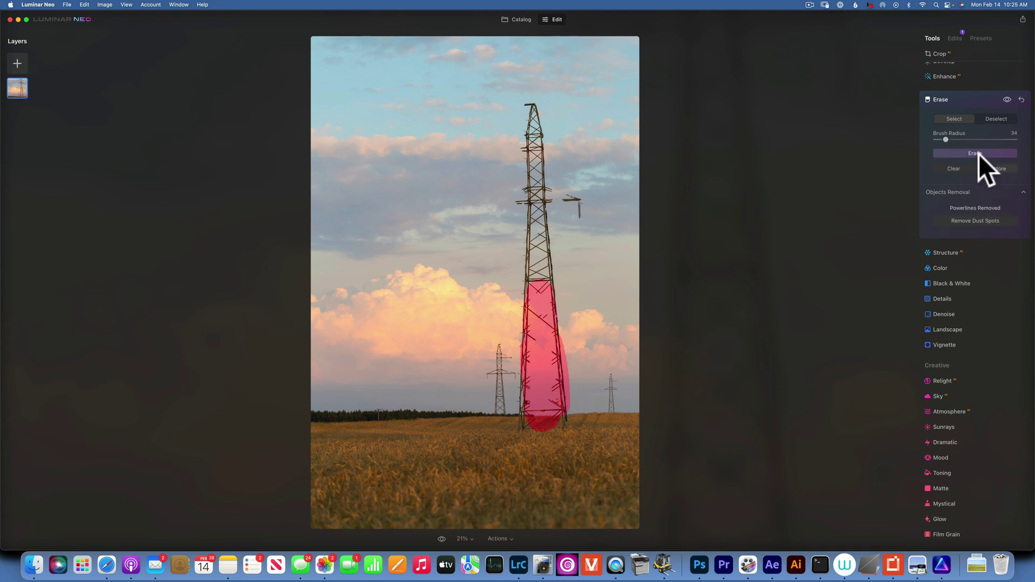
{"action": "left_click", "coordinate": [997, 168]}
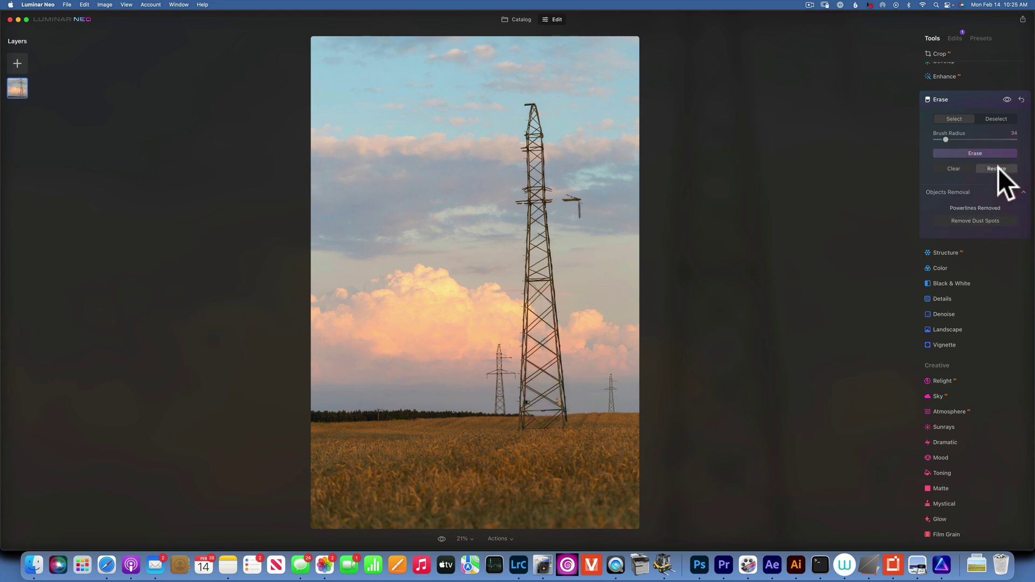
{"action": "mouse_move", "coordinate": [549, 204]}
{"action": "left_mouse_down"}
{"action": "mouse_move", "coordinate": [566, 202]}
{"action": "mouse_move", "coordinate": [513, 199]}
{"action": "left_mouse_up"}
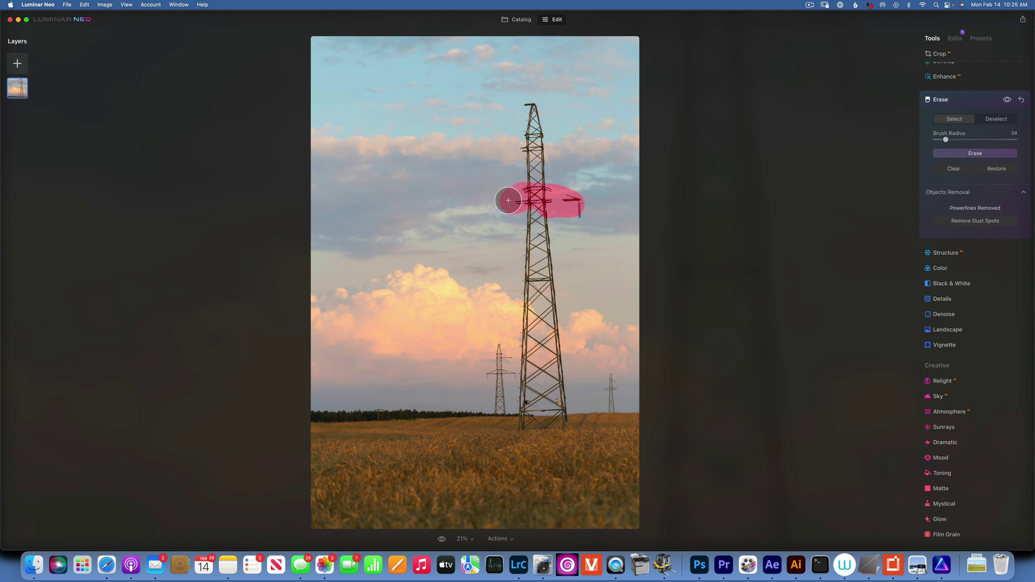
{"action": "left_click", "coordinate": [997, 168]}
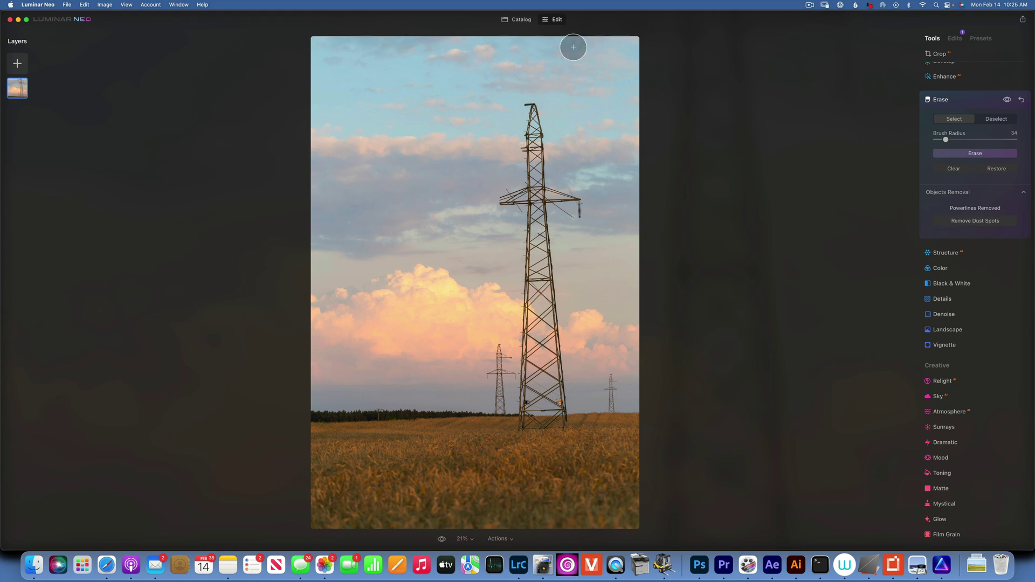
{"action": "left_click", "coordinate": [519, 19]}
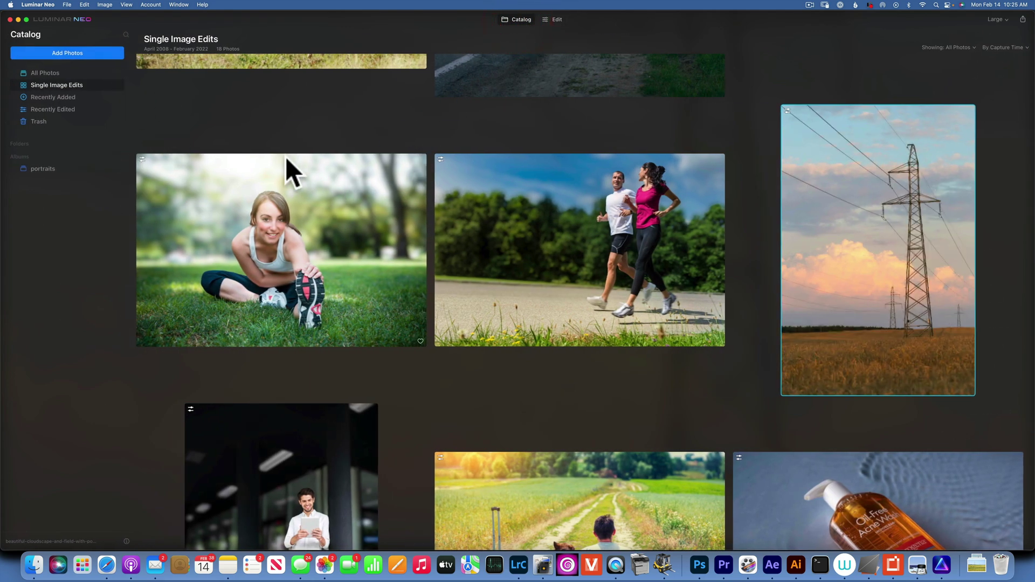
- Open the Oil-Free Acne Wash bottle photo for editing at 100% zoom, panned to the blue background
{"action": "scroll", "coordinate": [286, 157], "scroll_direction": "up", "scroll_amount": 3}
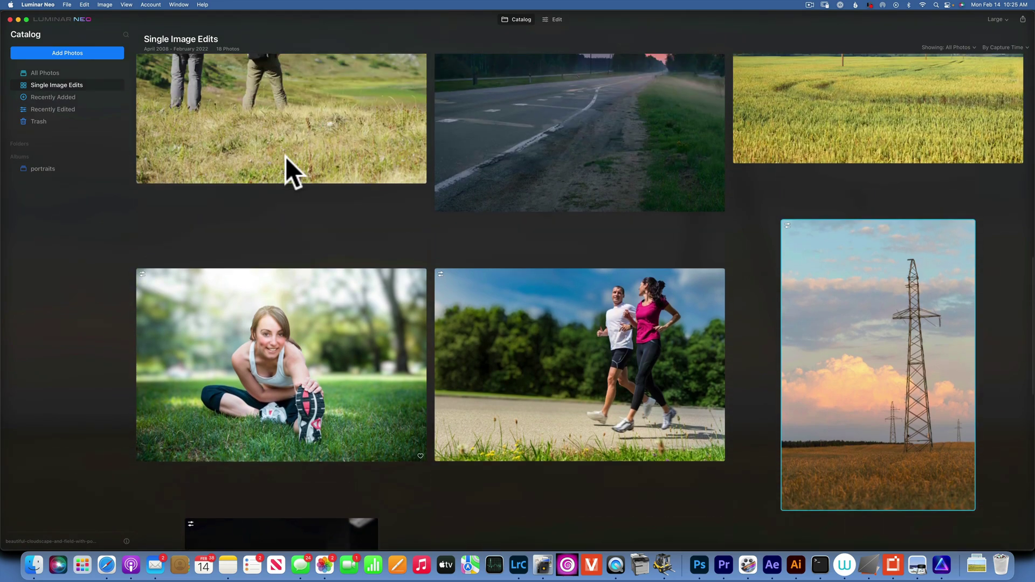
{"action": "scroll", "coordinate": [286, 156], "scroll_direction": "up", "scroll_amount": 10}
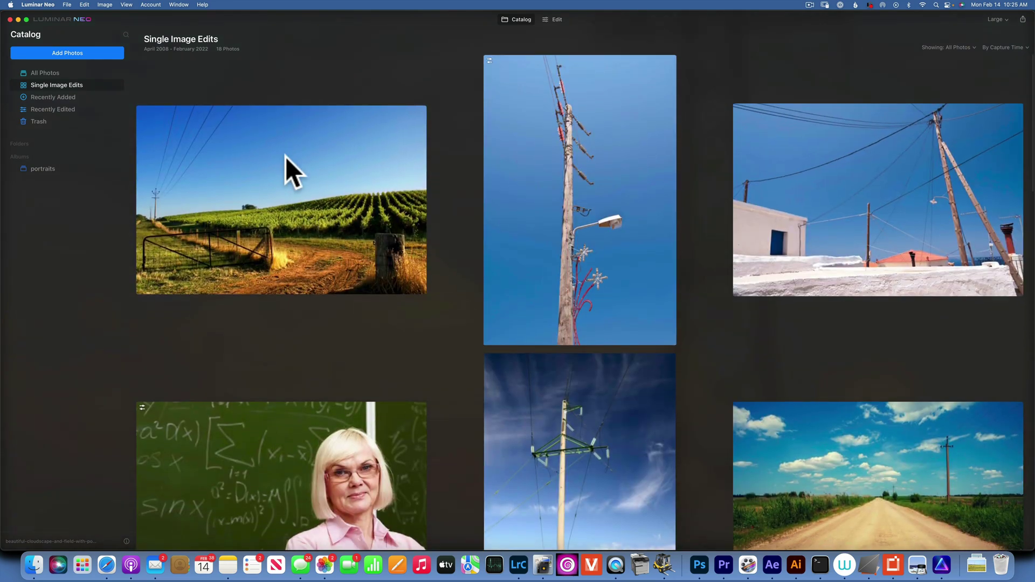
{"action": "scroll", "coordinate": [286, 155], "scroll_direction": "down", "scroll_amount": 15}
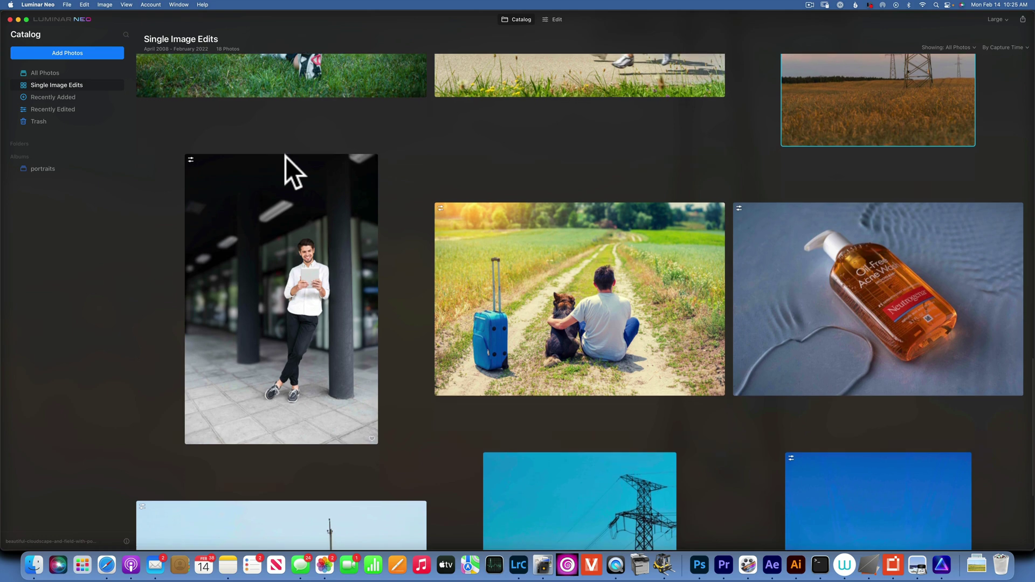
{"action": "double_click", "coordinate": [873, 300]}
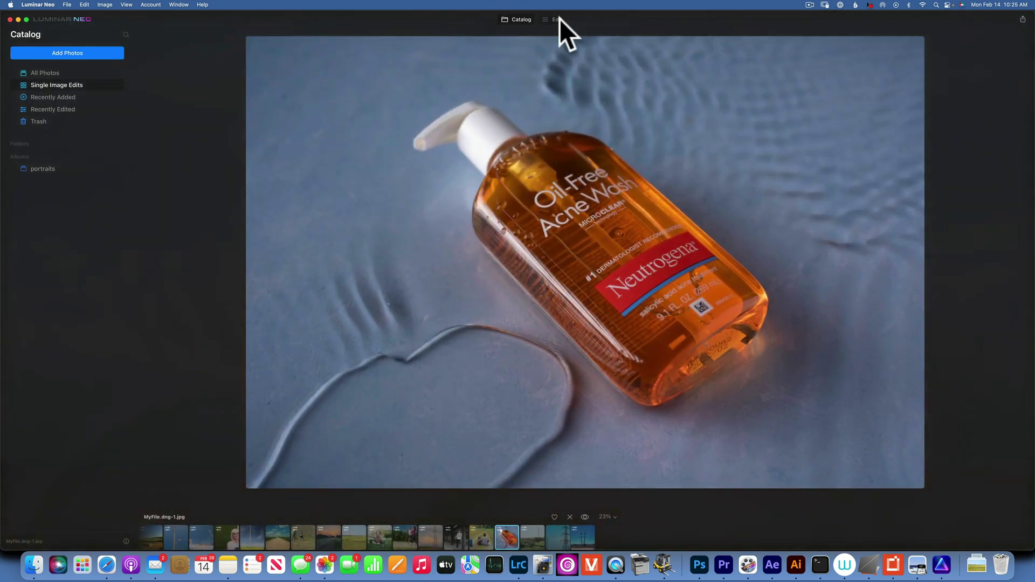
{"action": "left_click", "coordinate": [559, 20]}
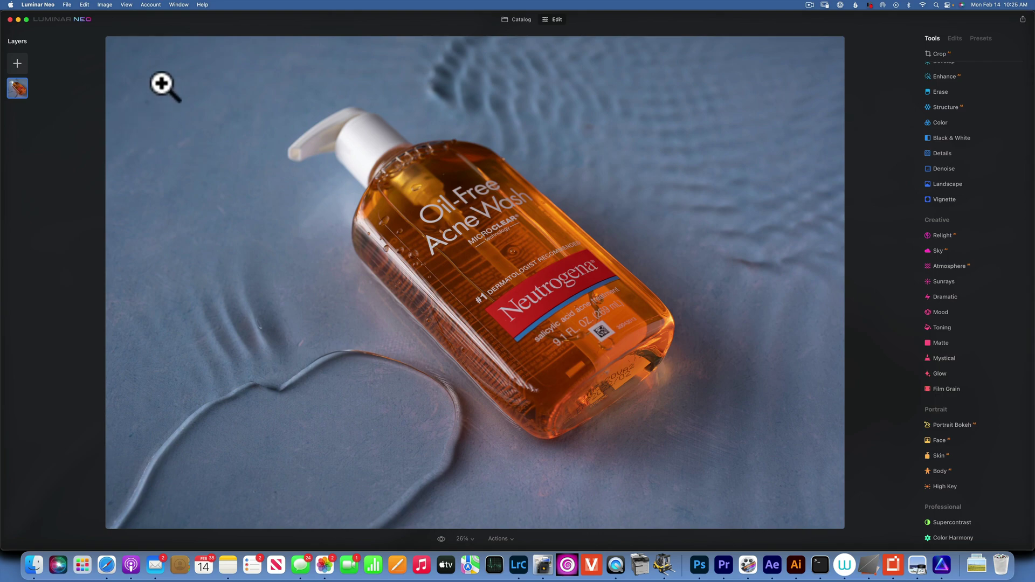
{"action": "left_click", "coordinate": [465, 538]}
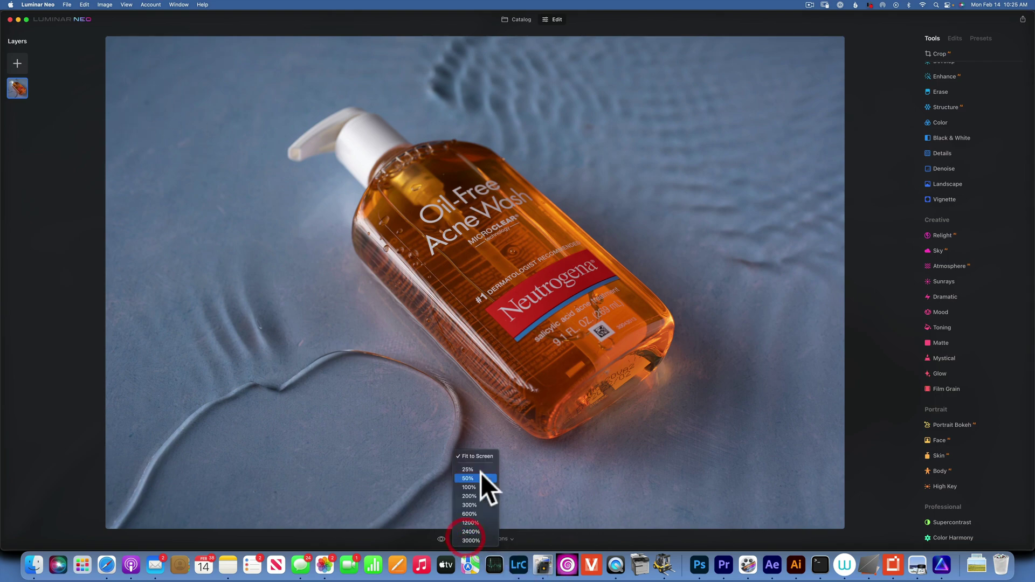
{"action": "left_click", "coordinate": [476, 487]}
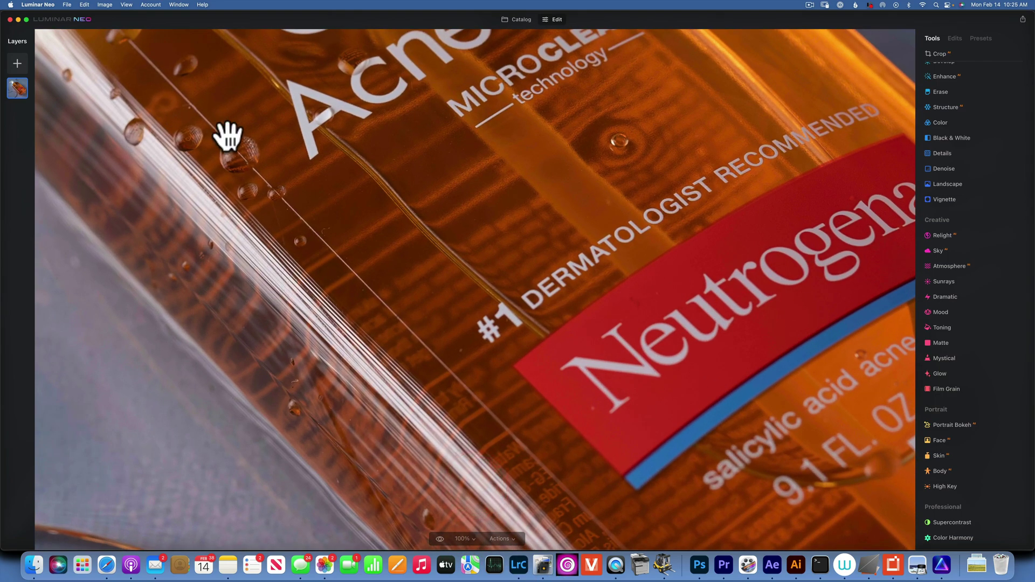
{"action": "scroll", "coordinate": [495, 356], "scroll_direction": "up", "scroll_amount": 10}
{"action": "scroll", "coordinate": [495, 356], "scroll_direction": "left", "scroll_amount": 15}
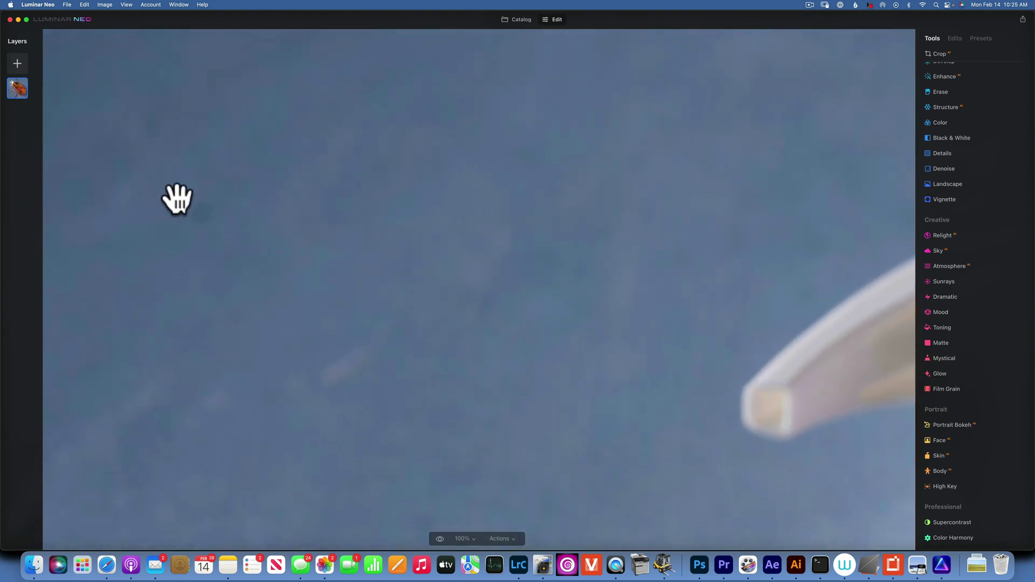
- Run Erase's Remove Dust Spots on the Oil-Free Acne Wash bottle photo
{"action": "left_click", "coordinate": [936, 91]}
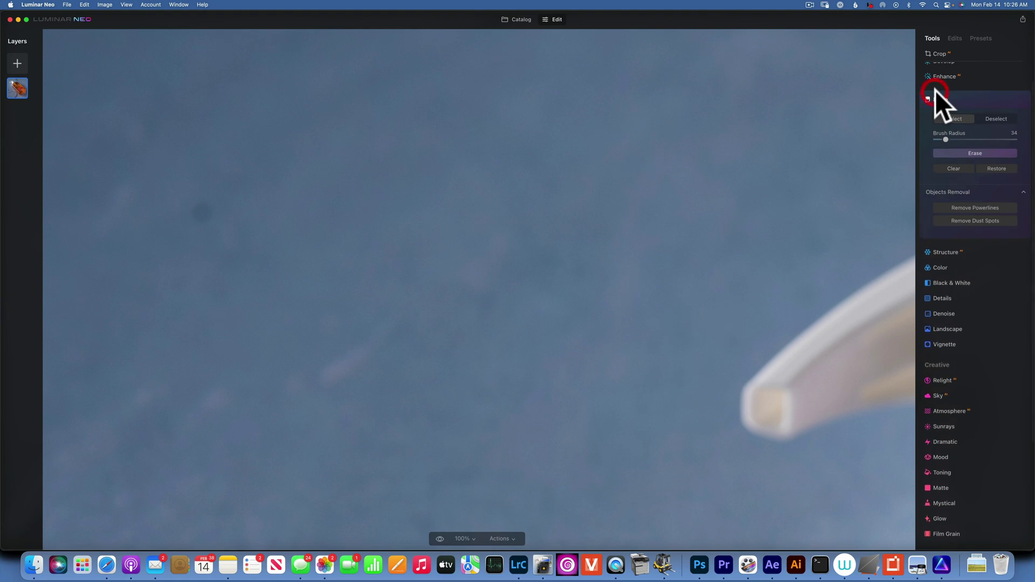
{"action": "left_click", "coordinate": [984, 221]}
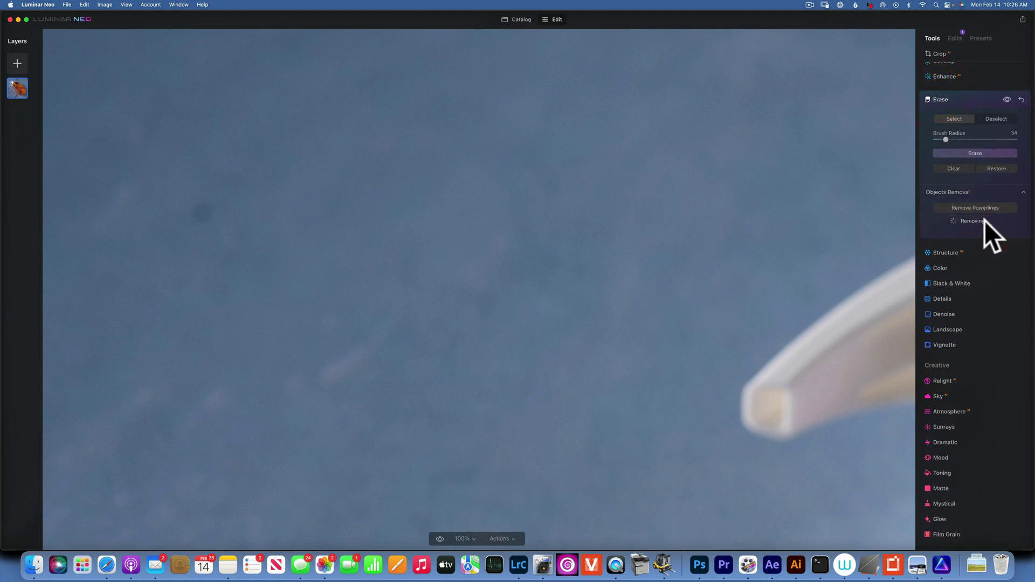